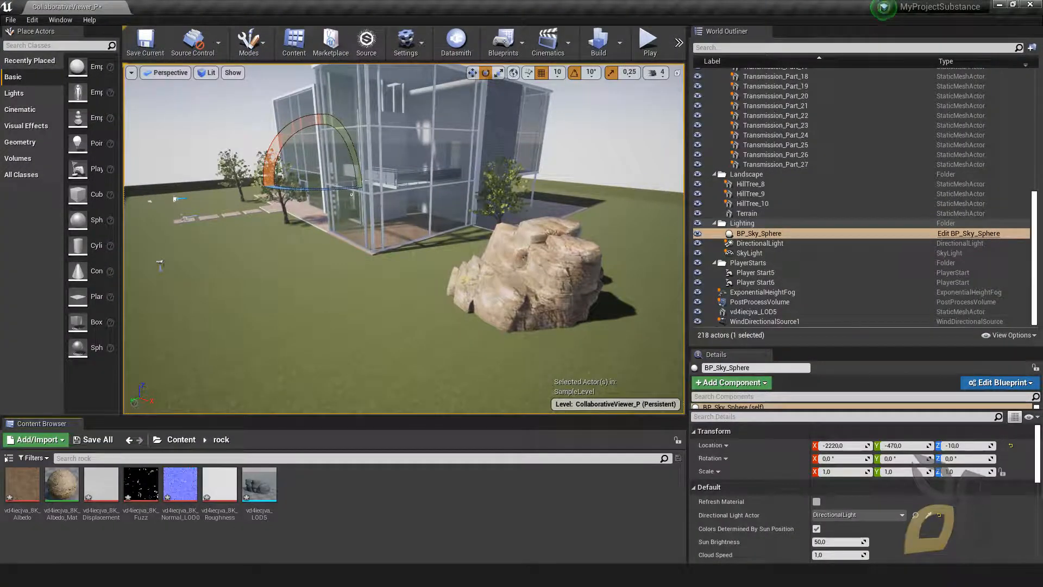
Move the rock mesh across the lawn to about X 1402, Y 229, keeping its height.
{"action": "left_click", "coordinate": [510, 262]}
{"action": "key", "text": "w"}
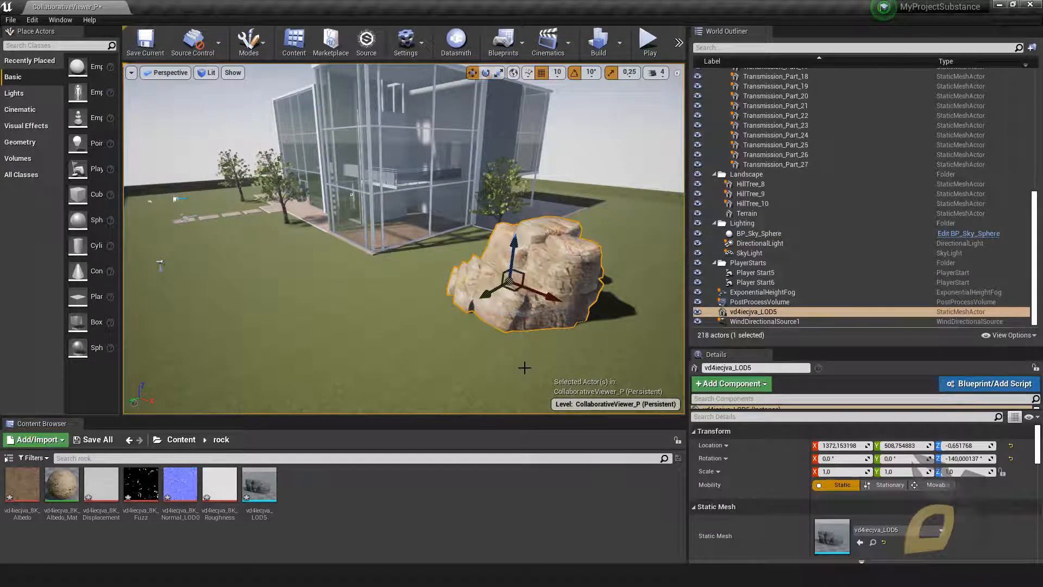
{"action": "mouse_move", "coordinate": [521, 284]}
{"action": "left_mouse_down"}
{"action": "mouse_move", "coordinate": [292, 278]}
{"action": "mouse_move", "coordinate": [212, 228]}
{"action": "mouse_move", "coordinate": [456, 303]}
{"action": "mouse_move", "coordinate": [557, 245]}
{"action": "mouse_move", "coordinate": [540, 278]}
{"action": "left_mouse_up"}
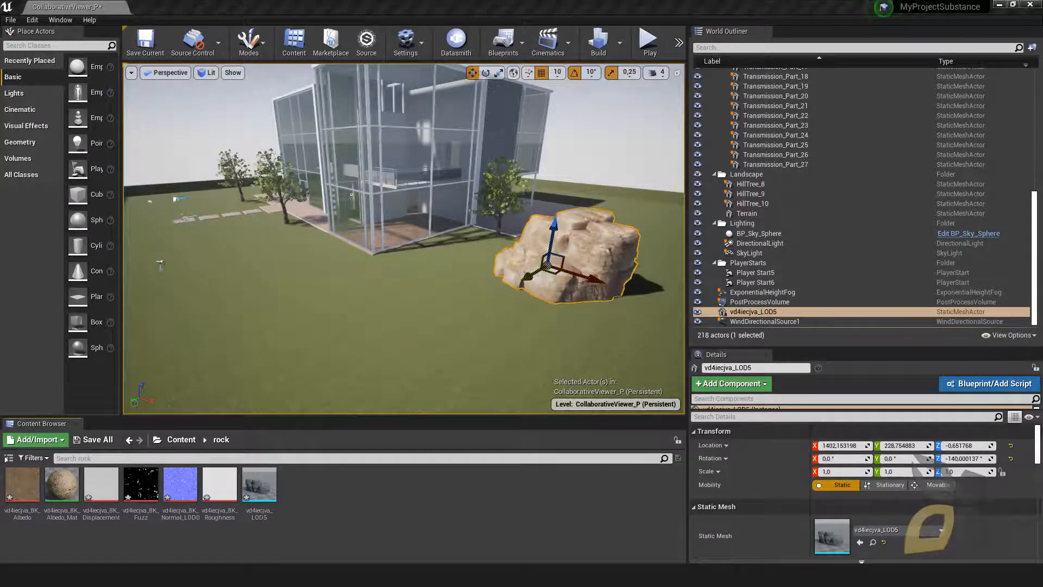
{"action": "right_click_drag", "start_coordinate": [539, 278], "coordinate": [523, 260]}
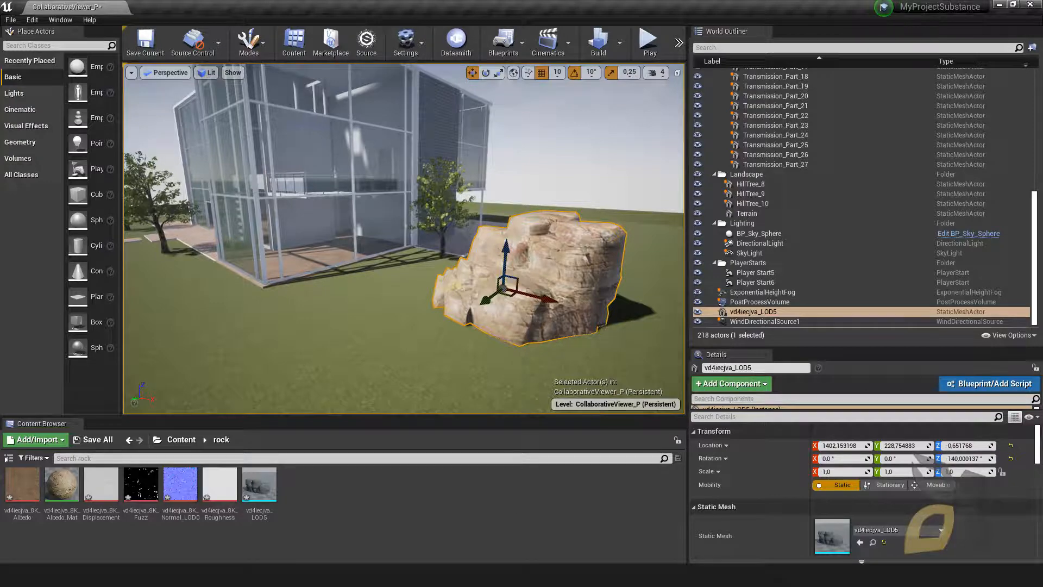
Switch to the web browser and open the official Quixel website from the Google results for "quixel".
{"action": "left_click", "coordinate": [498, 574]}
{"action": "left_click", "coordinate": [793, 87]}
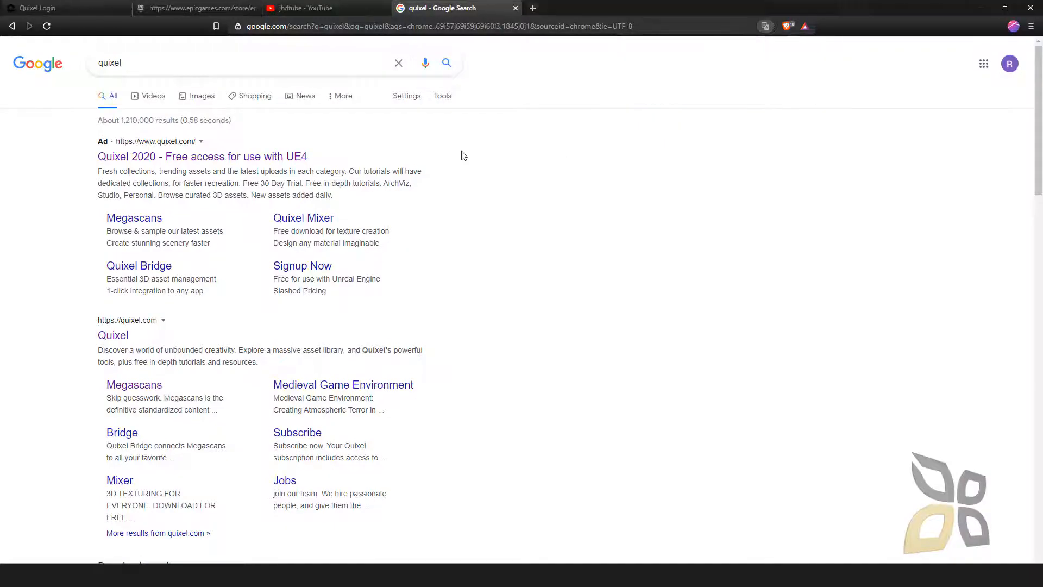
{"action": "left_click", "coordinate": [104, 64]}
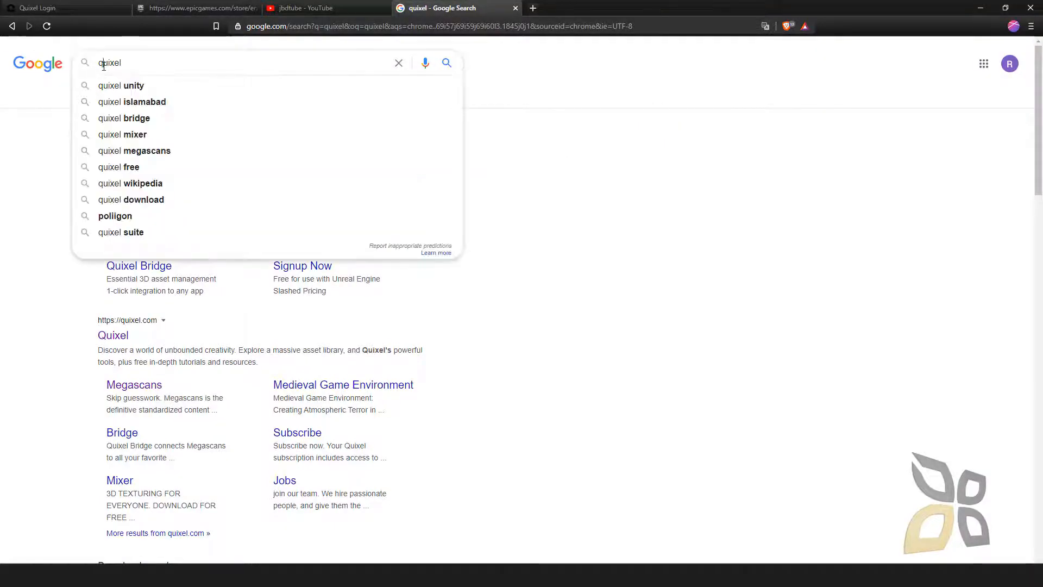
{"action": "double_click", "coordinate": [105, 64]}
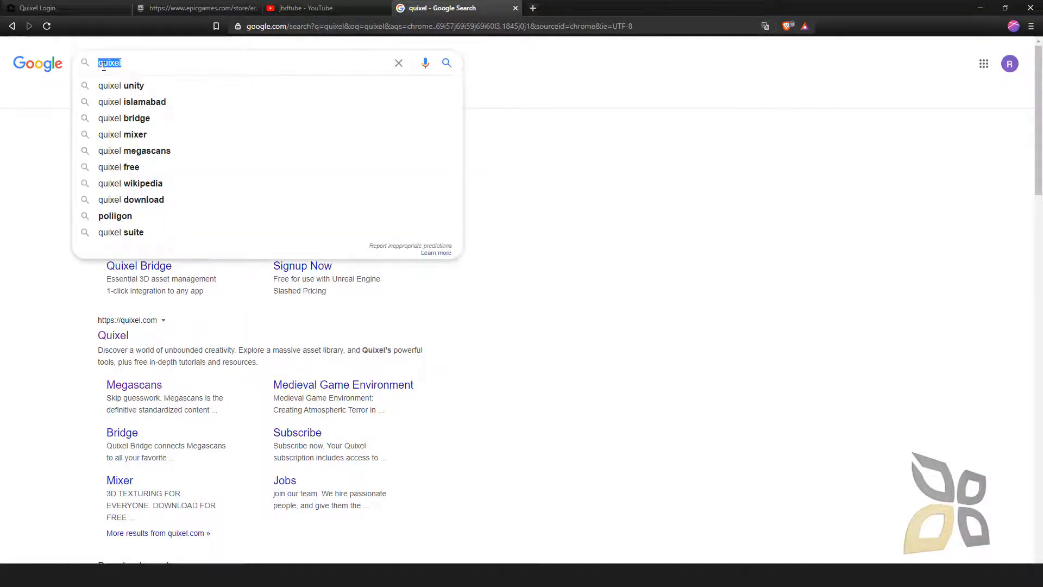
{"action": "left_click", "coordinate": [69, 84]}
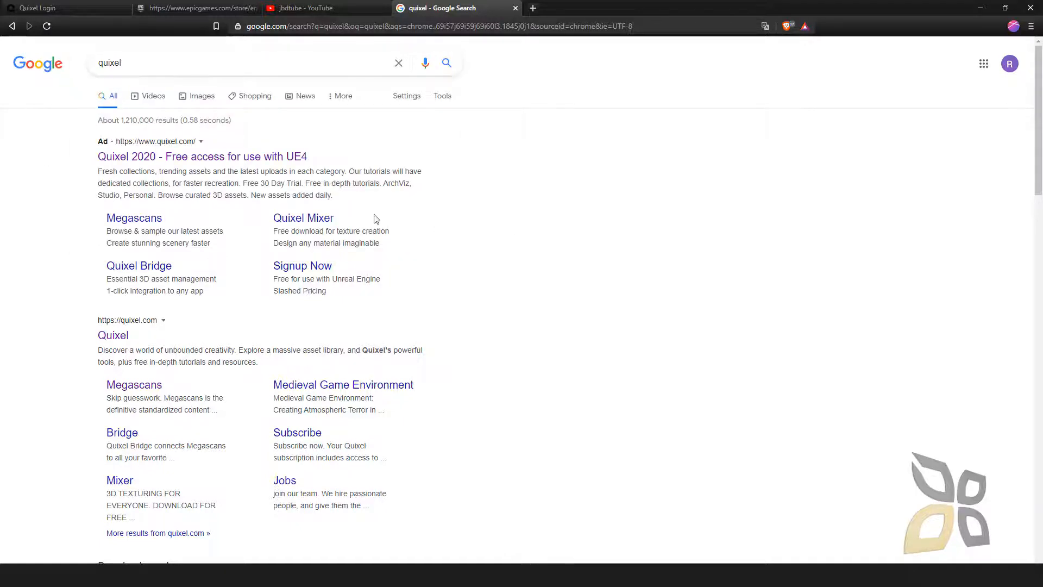
{"action": "scroll", "coordinate": [237, 246], "scroll_direction": "down", "scroll_amount": 2}
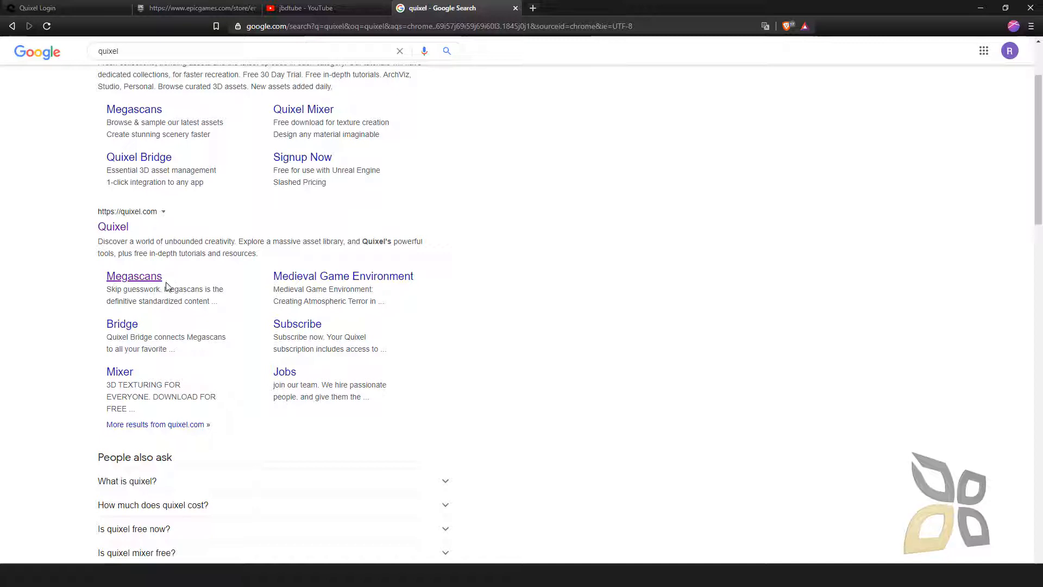
{"action": "left_click", "coordinate": [124, 230]}
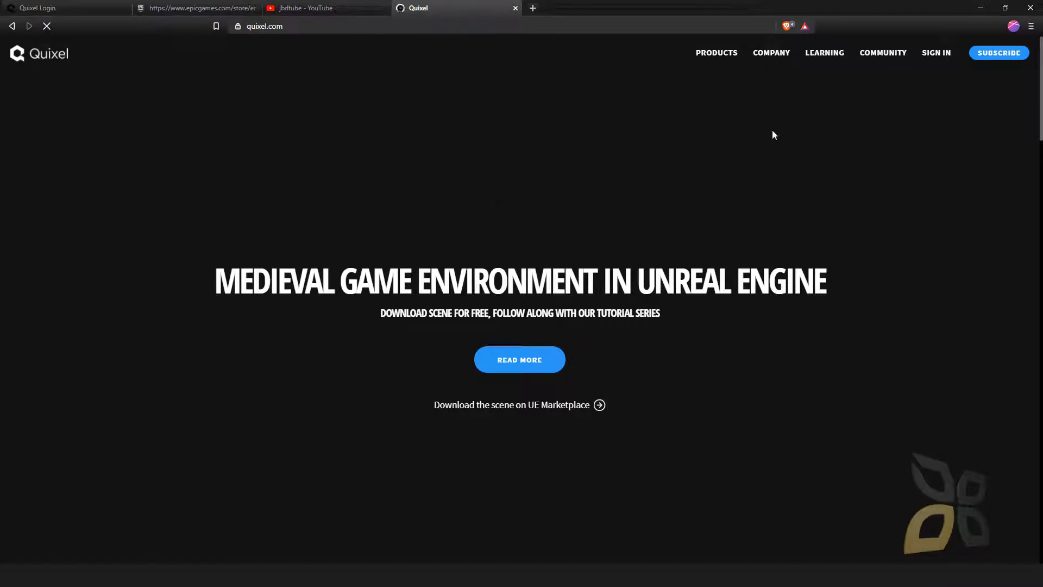
Open Browse Megascans from the Quixel site's products in a new browser tab and switch to that tab.
{"action": "scroll", "coordinate": [539, 429], "scroll_direction": "down", "scroll_amount": 10}
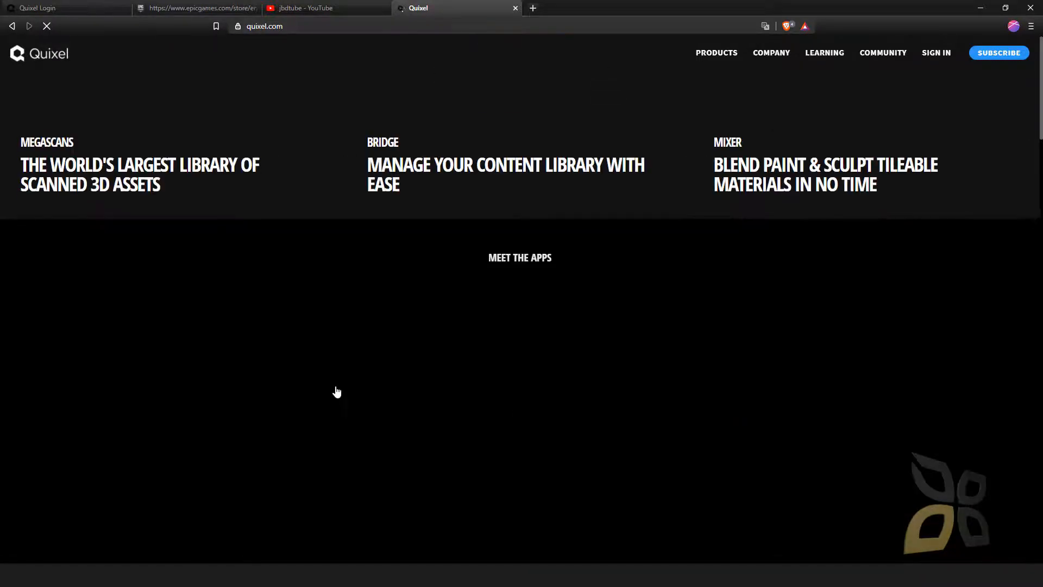
{"action": "scroll", "coordinate": [568, 357], "scroll_direction": "up", "scroll_amount": 10}
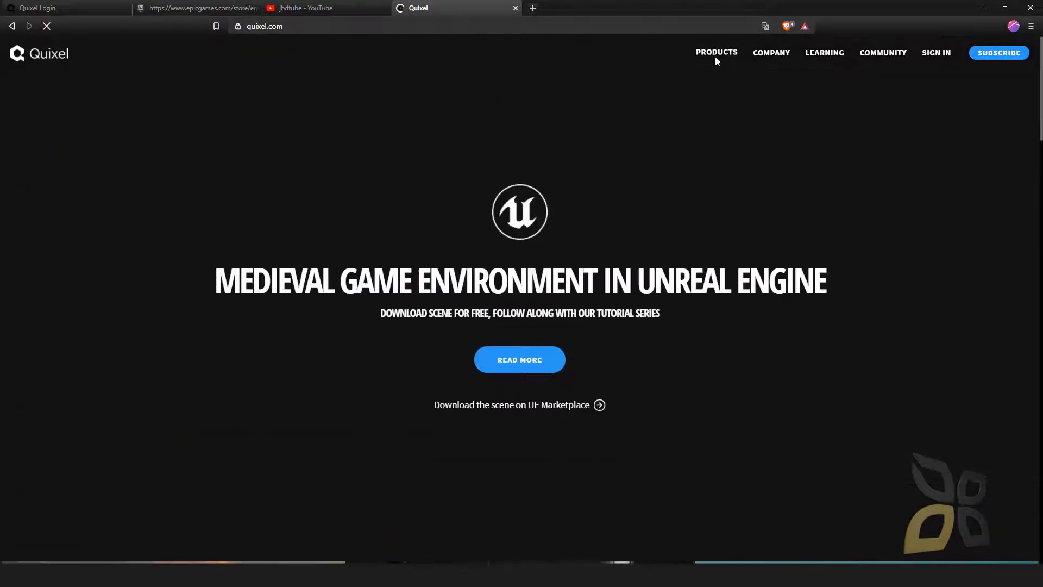
{"action": "mouse_move", "coordinate": [718, 62]}
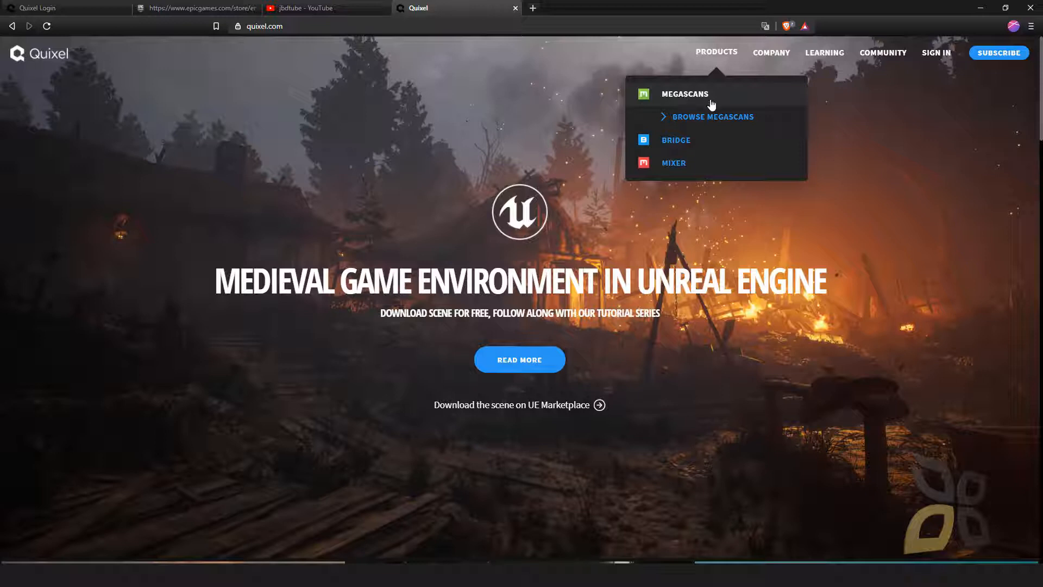
{"action": "right_click", "coordinate": [684, 121]}
{"action": "left_click", "coordinate": [701, 128]}
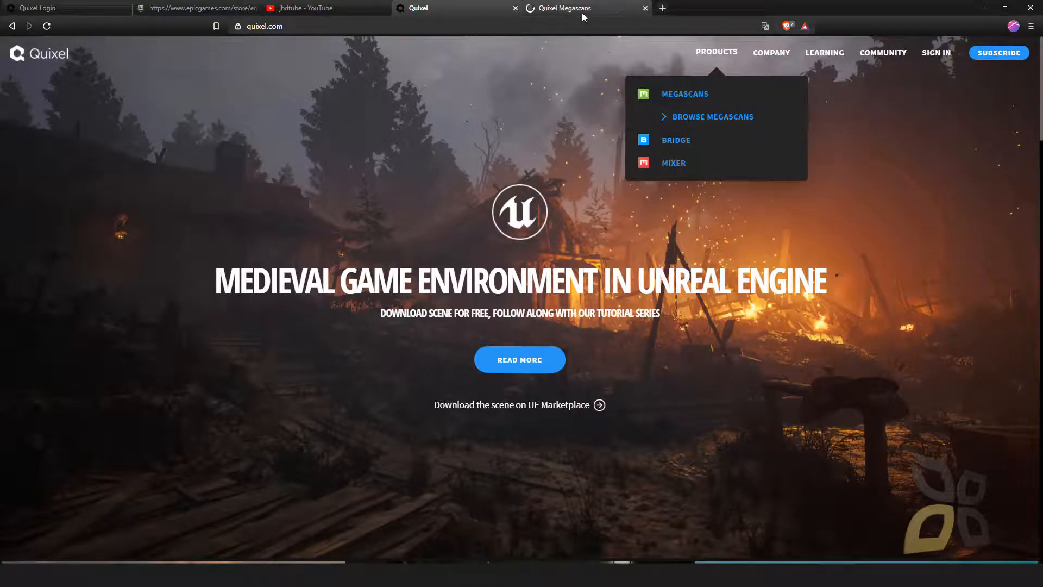
{"action": "mouse_move", "coordinate": [816, 53]}
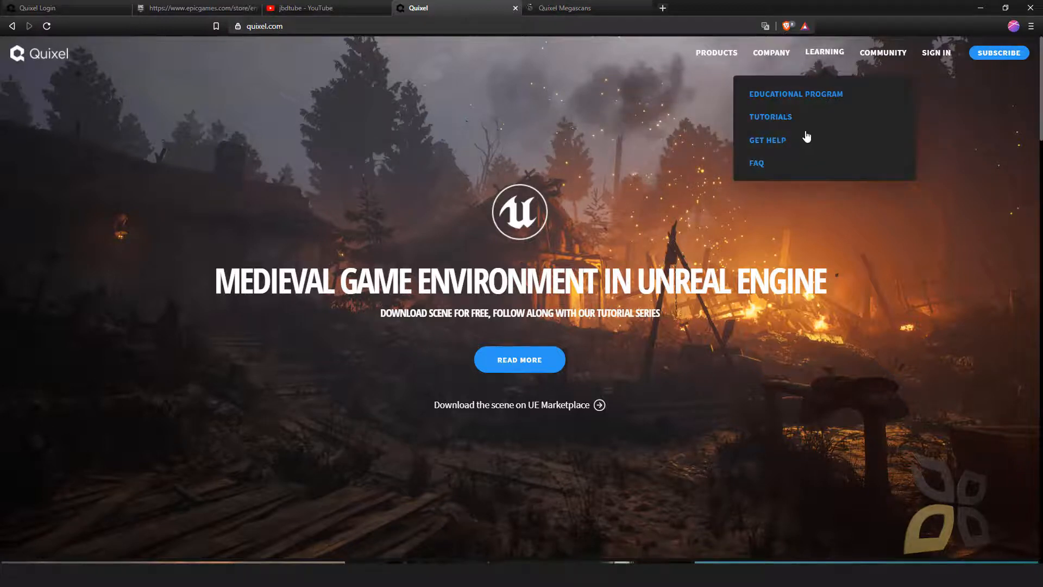
{"action": "mouse_move", "coordinate": [883, 62]}
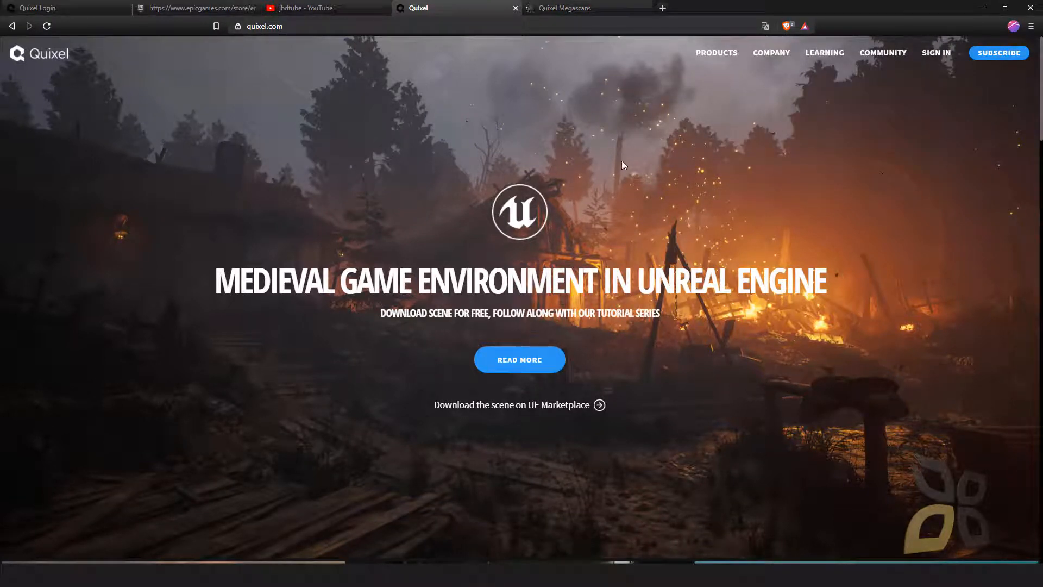
{"action": "left_click", "coordinate": [609, 8]}
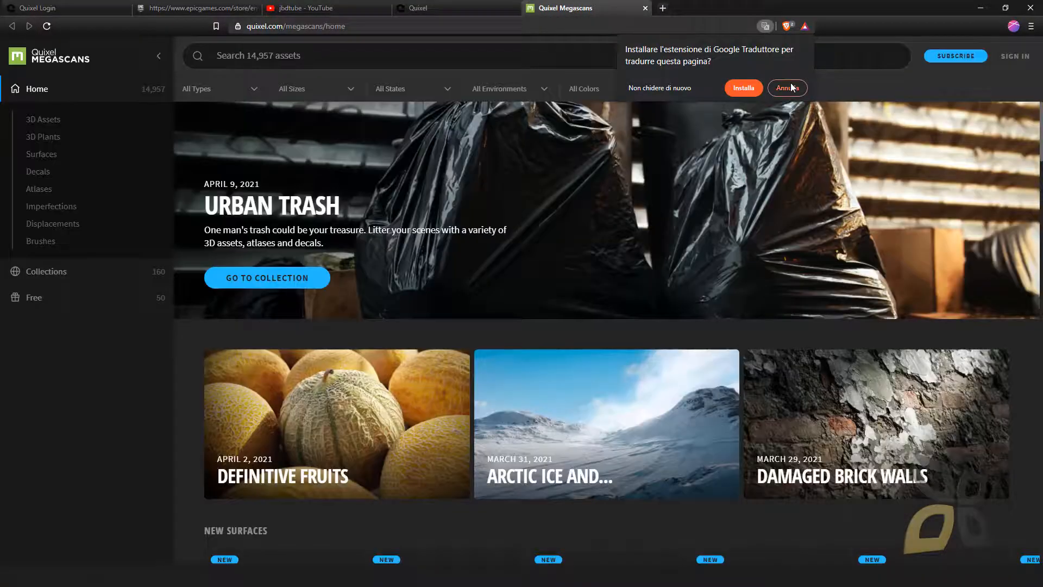
{"action": "left_click", "coordinate": [788, 87]}
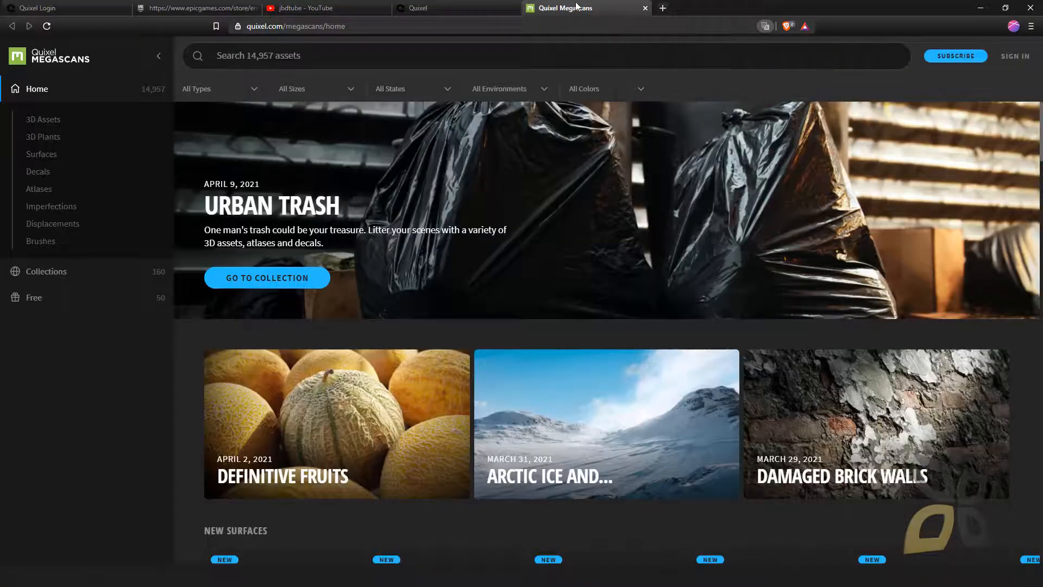
Browse the new surfaces and new 3D models on the Megascans home page.
{"action": "scroll", "coordinate": [532, 247], "scroll_direction": "down", "scroll_amount": 5}
{"action": "scroll", "coordinate": [533, 247], "scroll_direction": "down", "scroll_amount": 1}
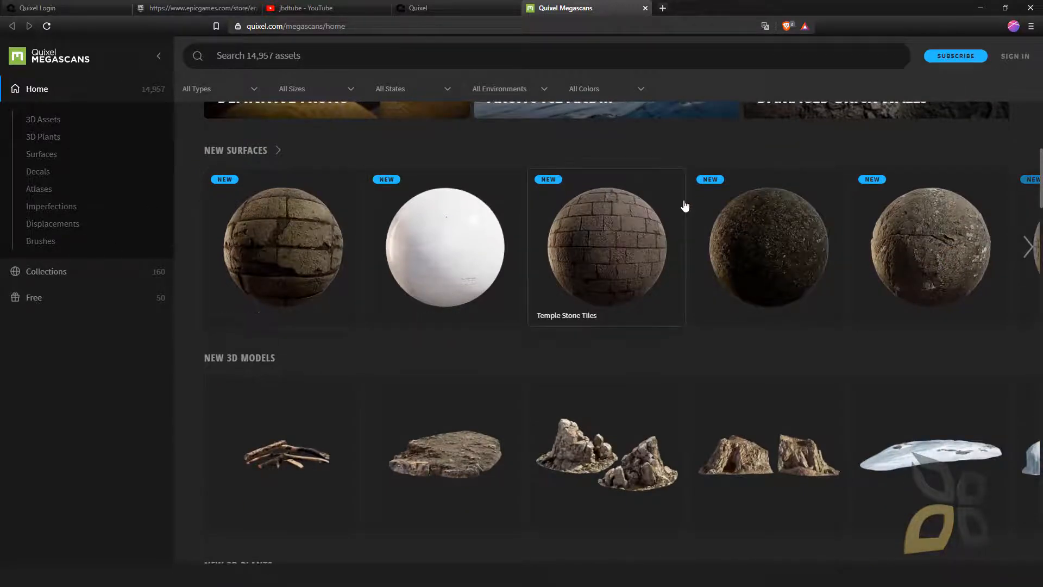
{"action": "scroll", "coordinate": [654, 280], "scroll_direction": "down", "scroll_amount": 2}
{"action": "scroll", "coordinate": [314, 226], "scroll_direction": "up", "scroll_amount": 1}
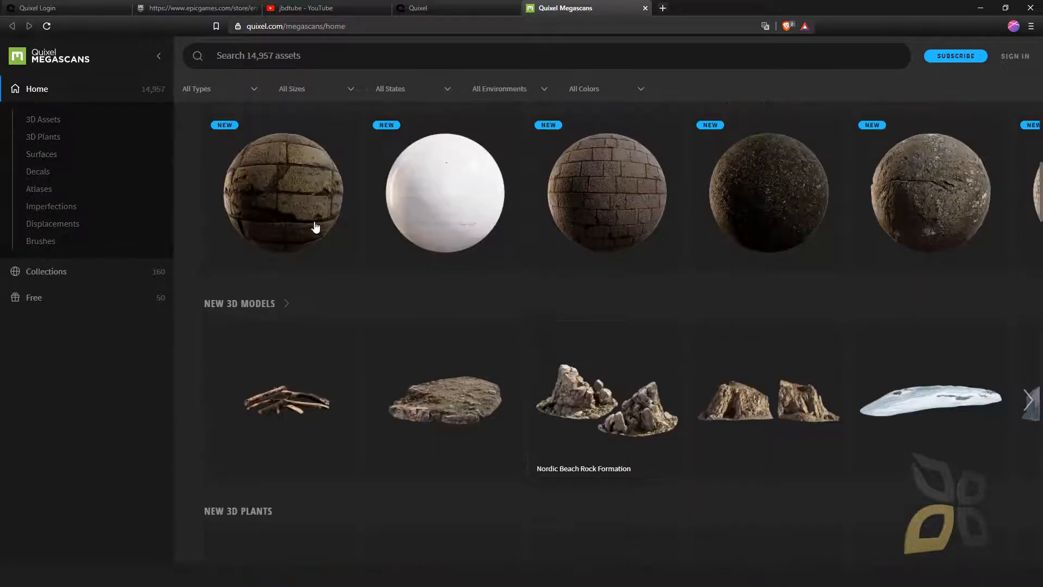
{"action": "left_click", "coordinate": [1028, 193]}
{"action": "left_click", "coordinate": [1029, 193]}
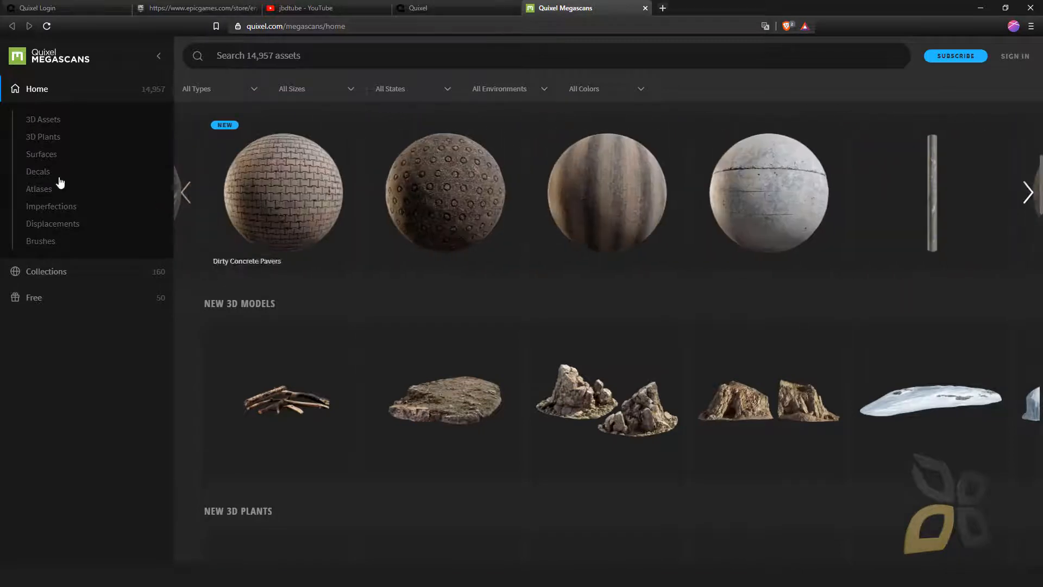
Browse the Surfaces category, looking through Fabric, its Leather subcategory and Gravel.
{"action": "left_click", "coordinate": [55, 157]}
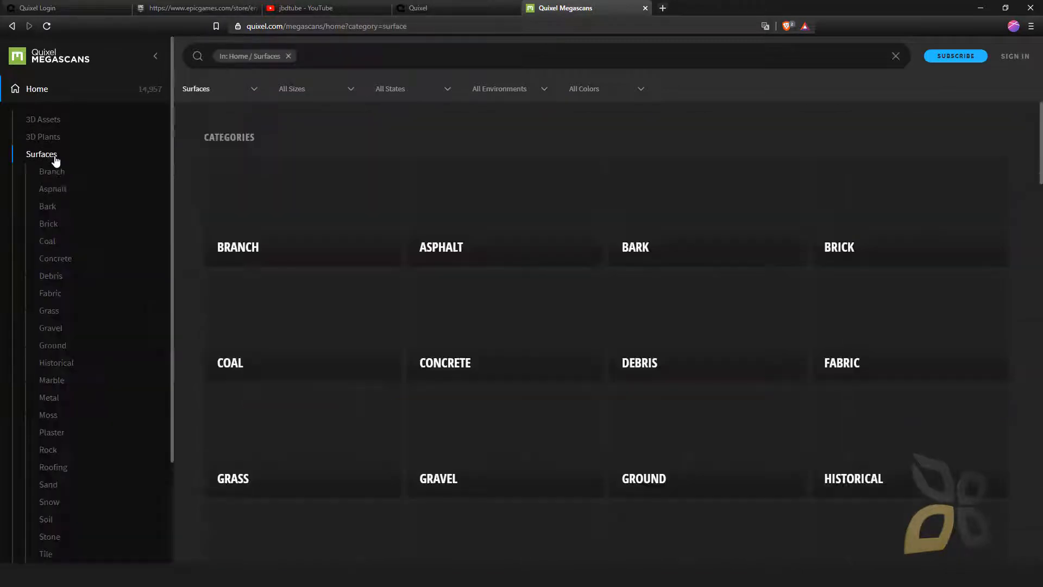
{"action": "left_click", "coordinate": [52, 294]}
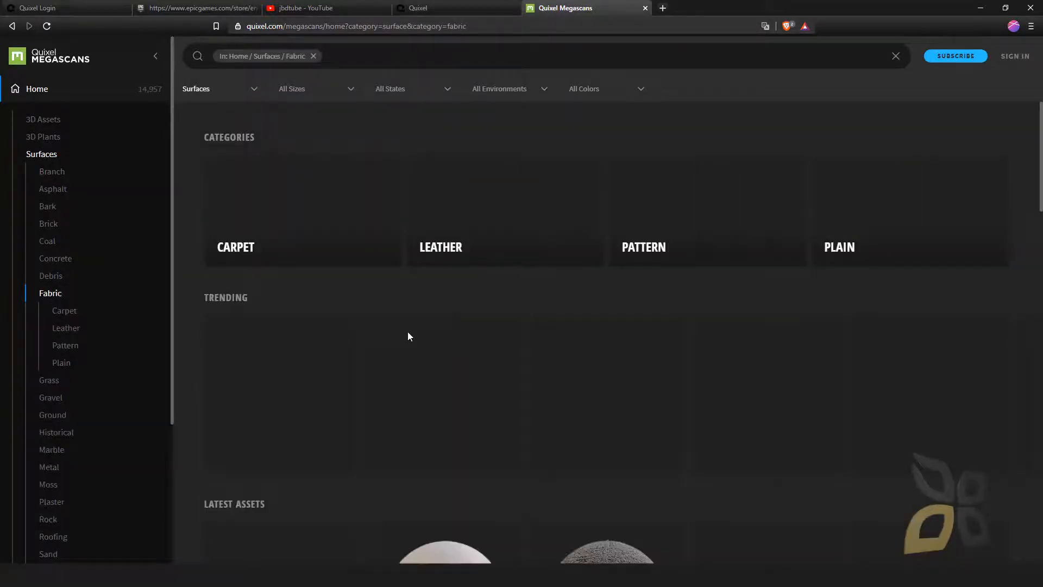
{"action": "scroll", "coordinate": [617, 384], "scroll_direction": "down", "scroll_amount": 3}
{"action": "scroll", "coordinate": [511, 225], "scroll_direction": "down", "scroll_amount": 8}
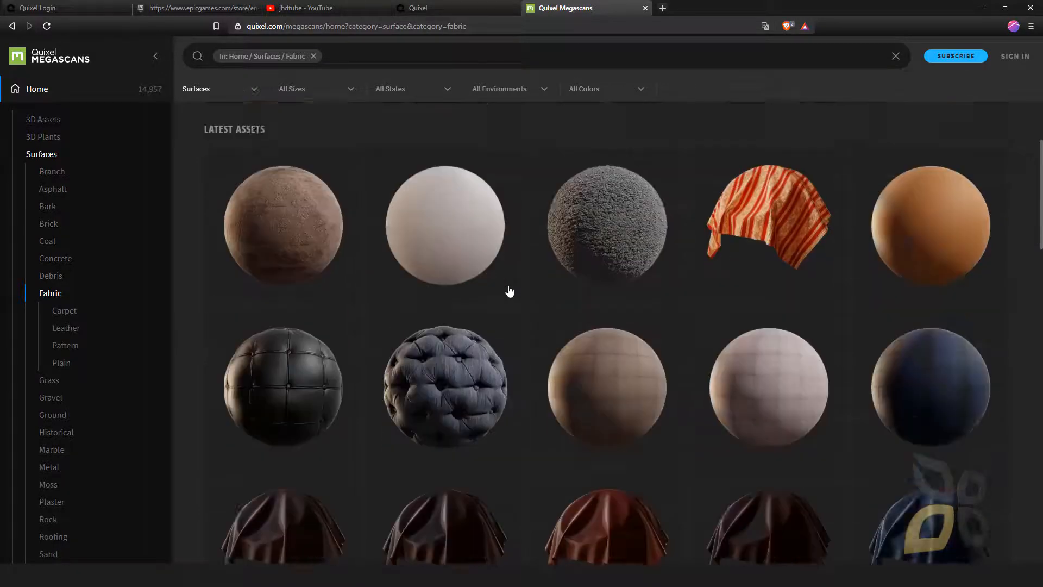
{"action": "left_click", "coordinate": [72, 329]}
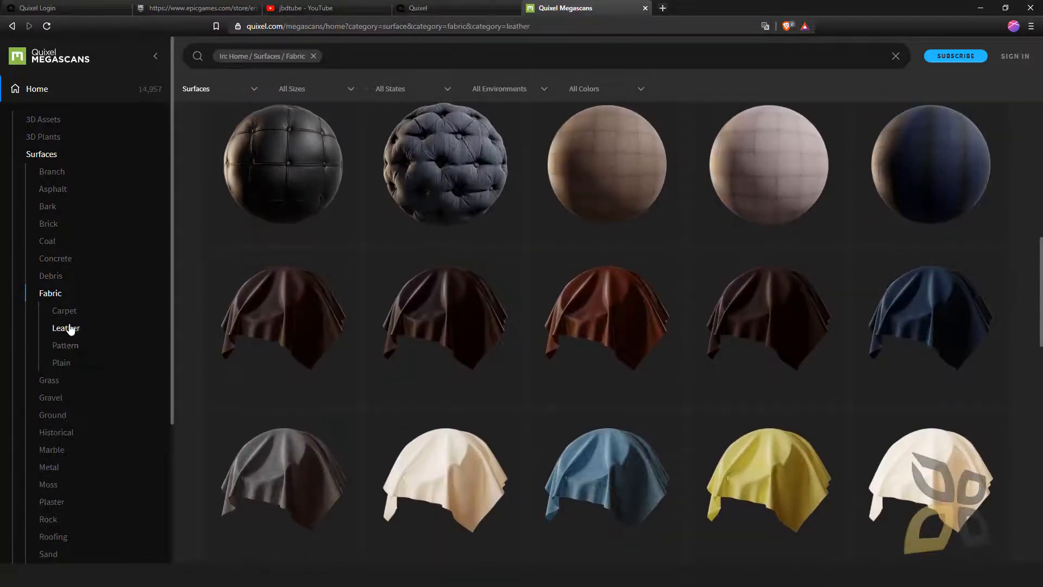
{"action": "scroll", "coordinate": [412, 340], "scroll_direction": "down", "scroll_amount": 5}
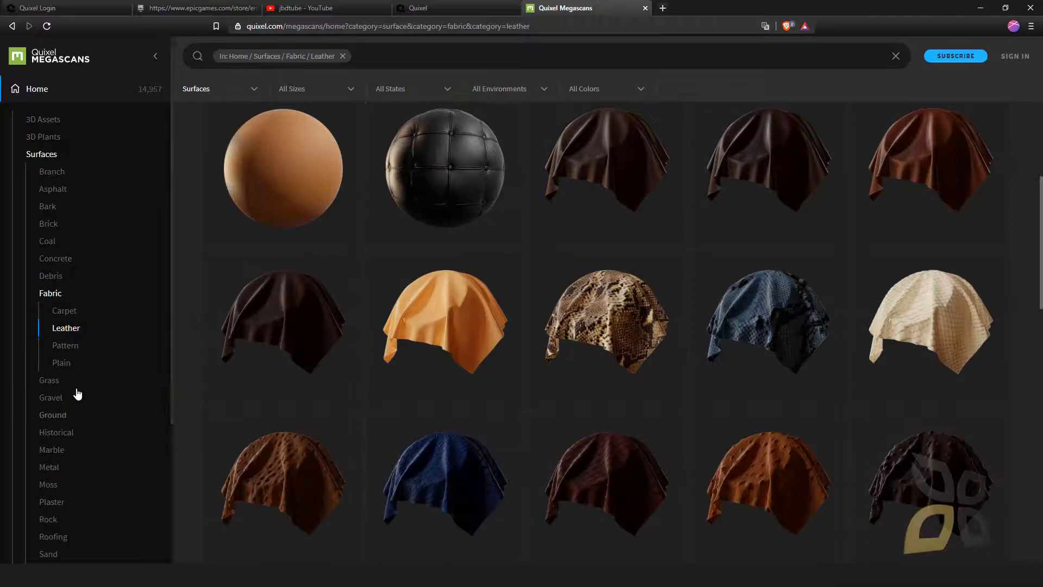
{"action": "left_click", "coordinate": [61, 397]}
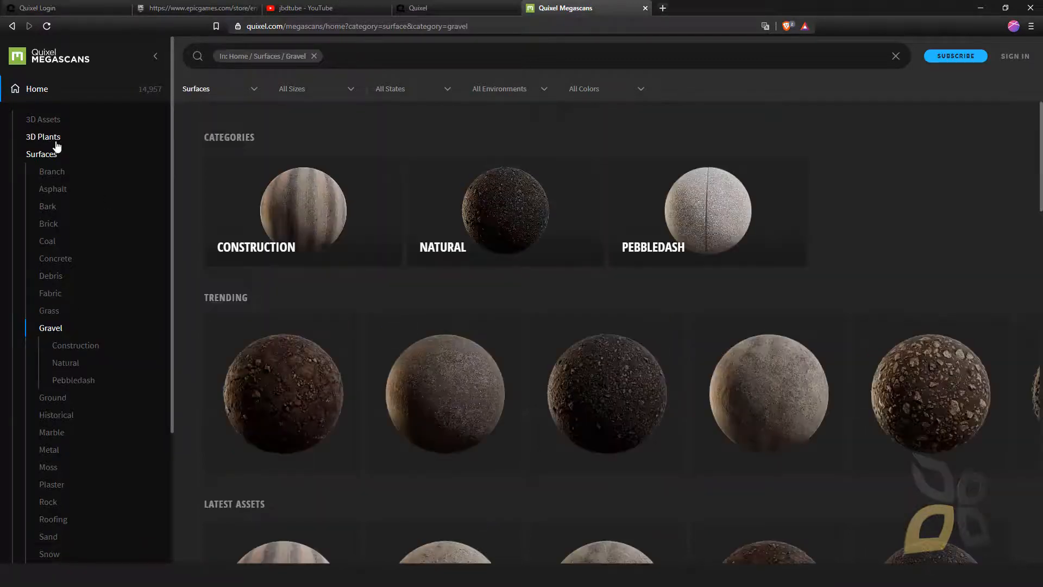
Browse the 3D Plants category and look through its Grass assets.
{"action": "left_click", "coordinate": [54, 140]}
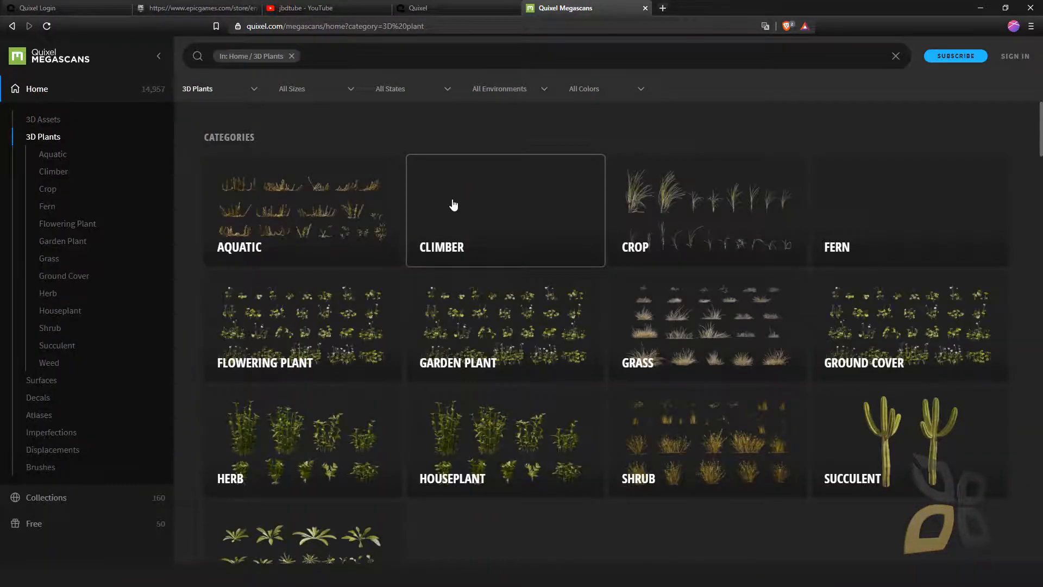
{"action": "left_click", "coordinate": [36, 263]}
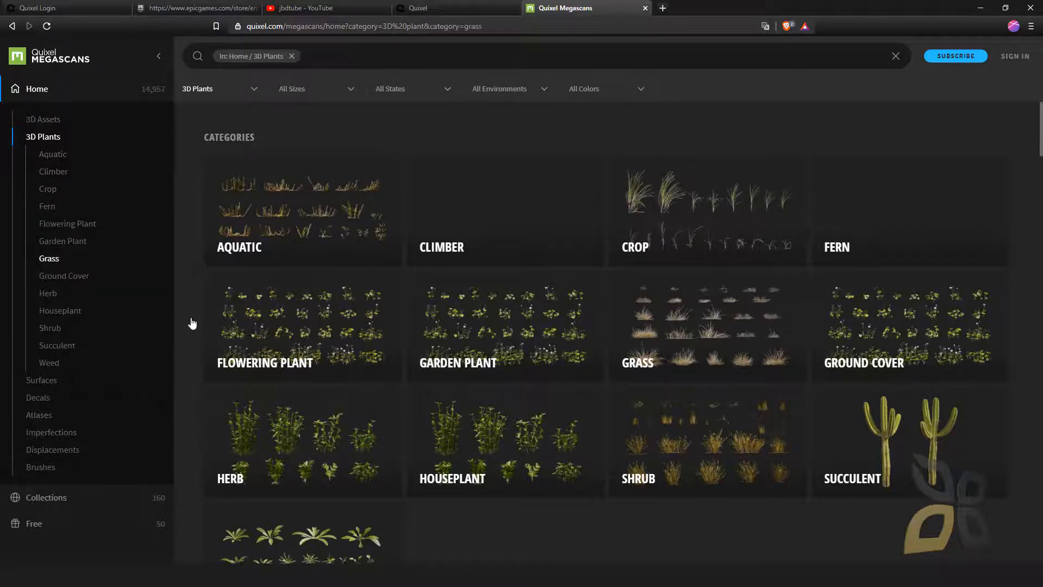
{"action": "scroll", "coordinate": [647, 354], "scroll_direction": "down", "scroll_amount": 4}
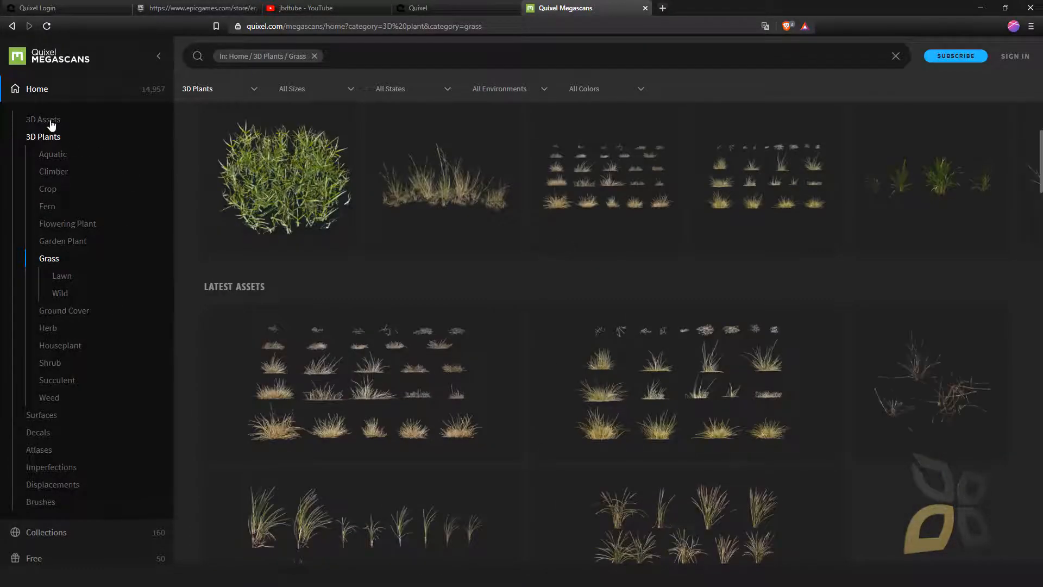
Browse 3D Assets down to the Building category's Door assets and open the Medieval Modular Wall asset.
{"action": "left_click", "coordinate": [48, 120]}
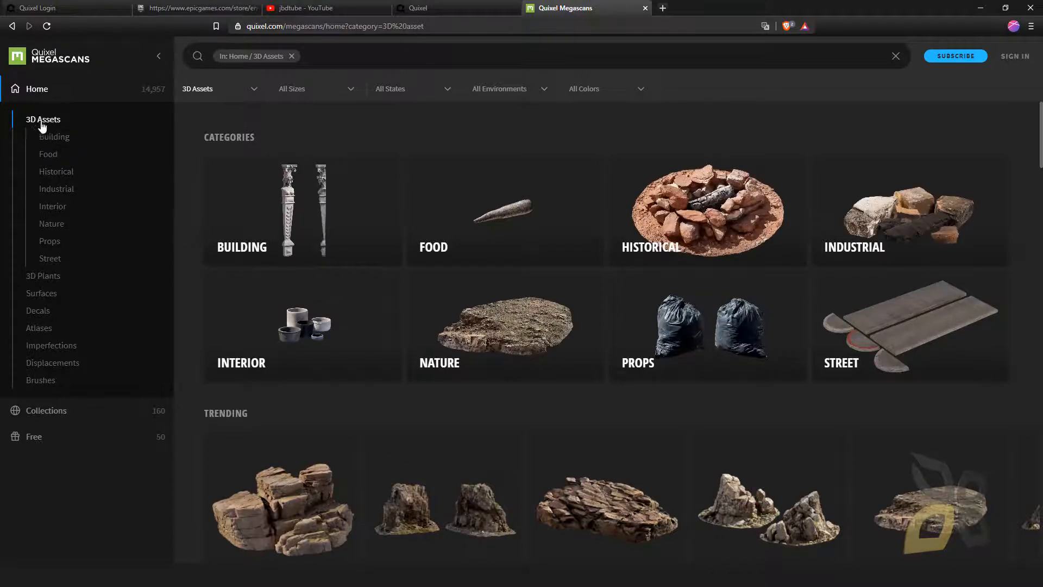
{"action": "scroll", "coordinate": [304, 446], "scroll_direction": "down", "scroll_amount": 2}
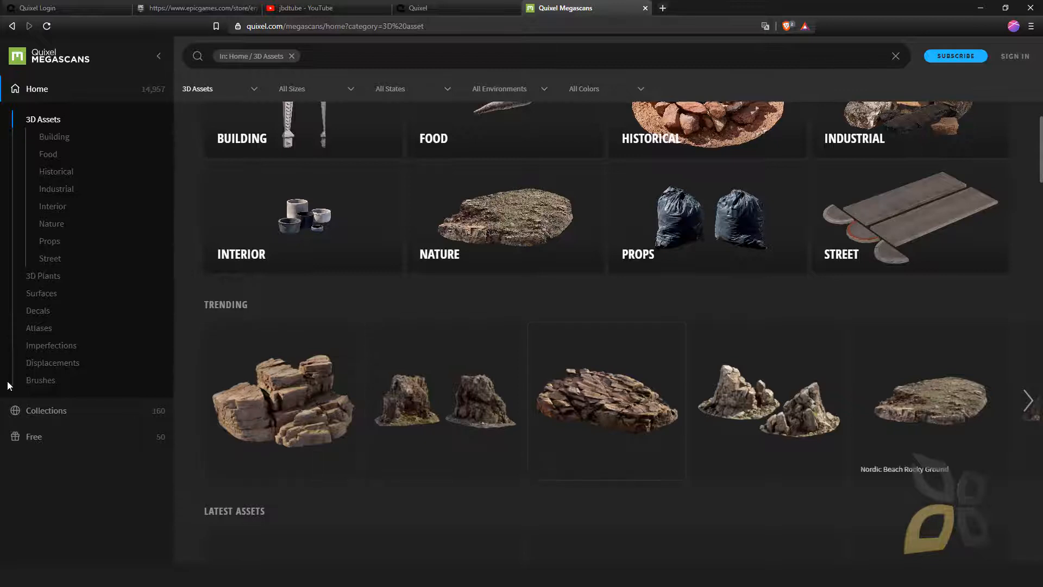
{"action": "scroll", "coordinate": [211, 360], "scroll_direction": "up", "scroll_amount": 2}
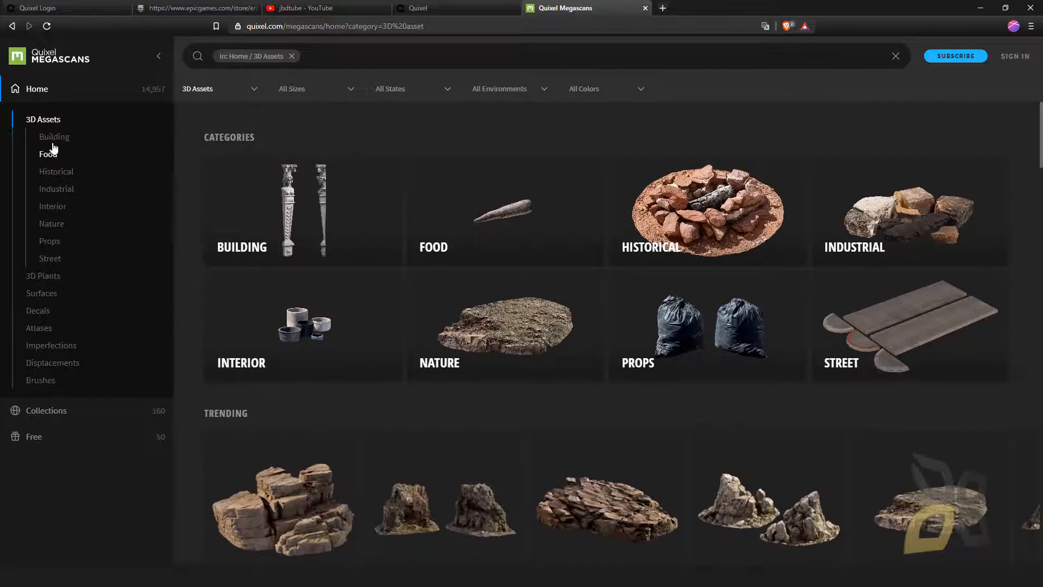
{"action": "left_click", "coordinate": [54, 138]}
{"action": "left_click", "coordinate": [63, 206]}
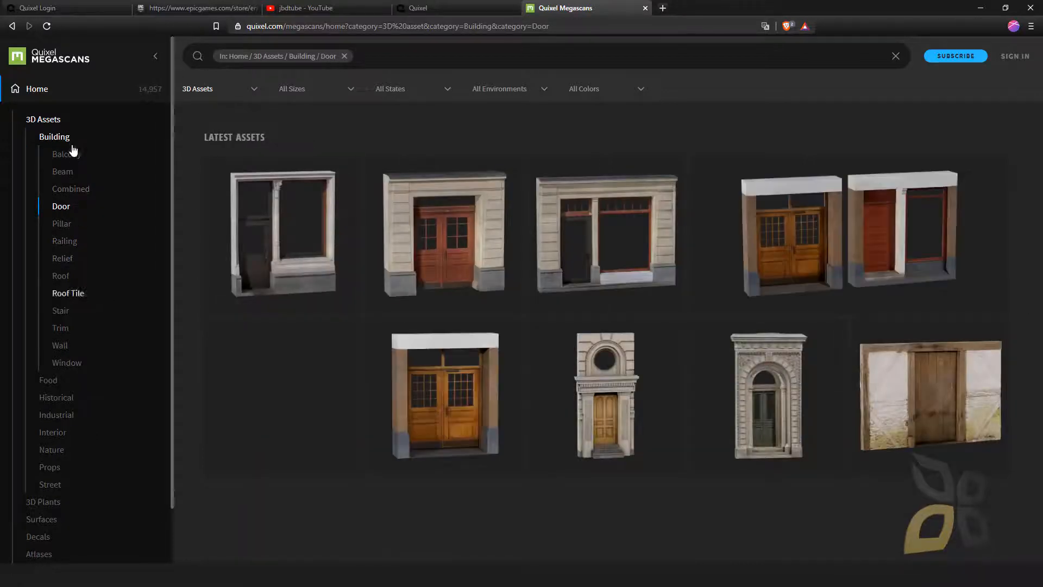
{"action": "scroll", "coordinate": [74, 402], "scroll_direction": "down", "scroll_amount": 2}
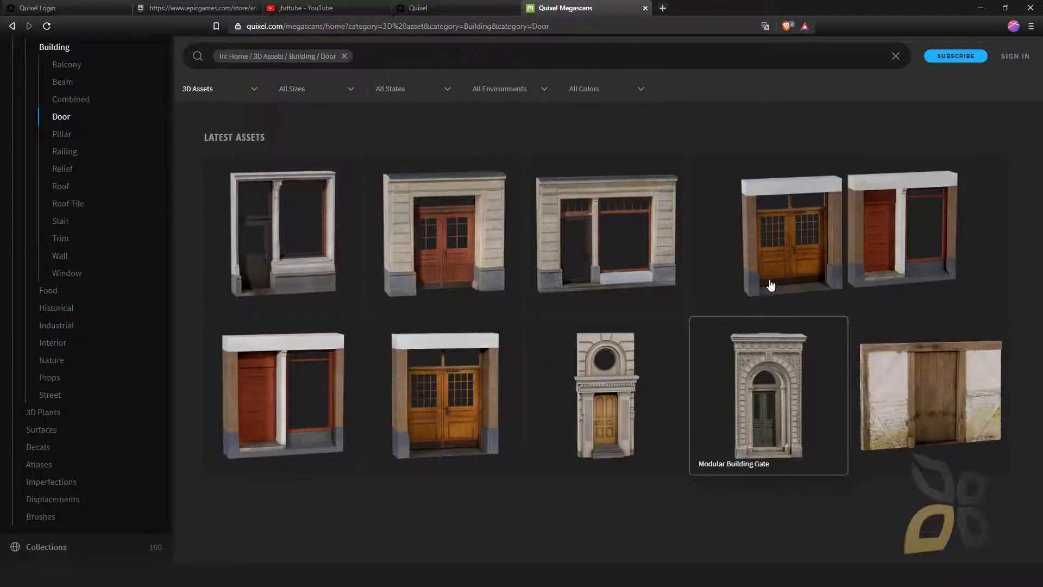
{"action": "left_click", "coordinate": [894, 423]}
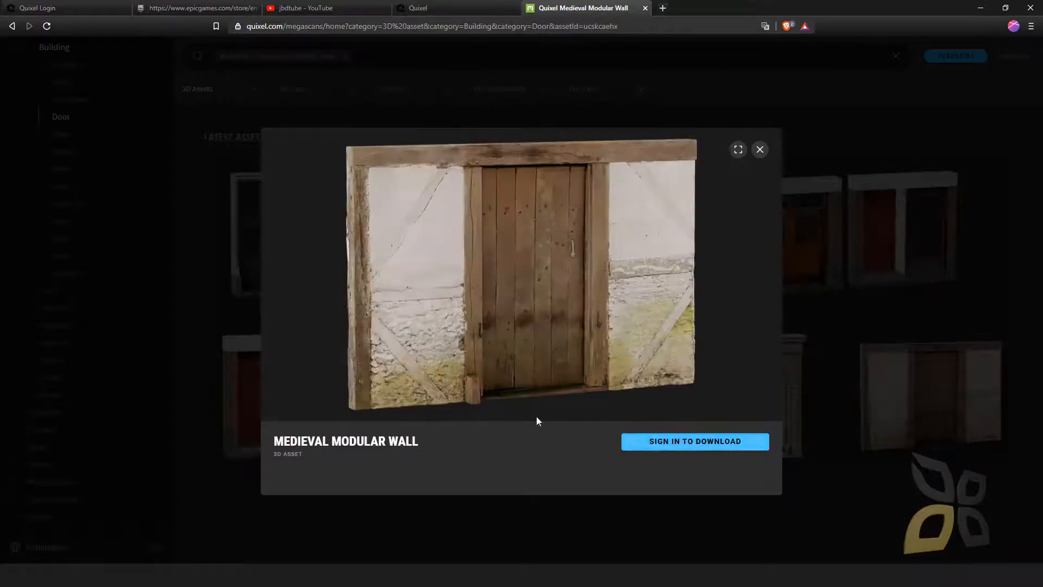
Close the Medieval Modular Wall asset and review the Personal, Indie and Pro plans on the Quixel subscription page.
{"action": "left_click", "coordinate": [640, 446]}
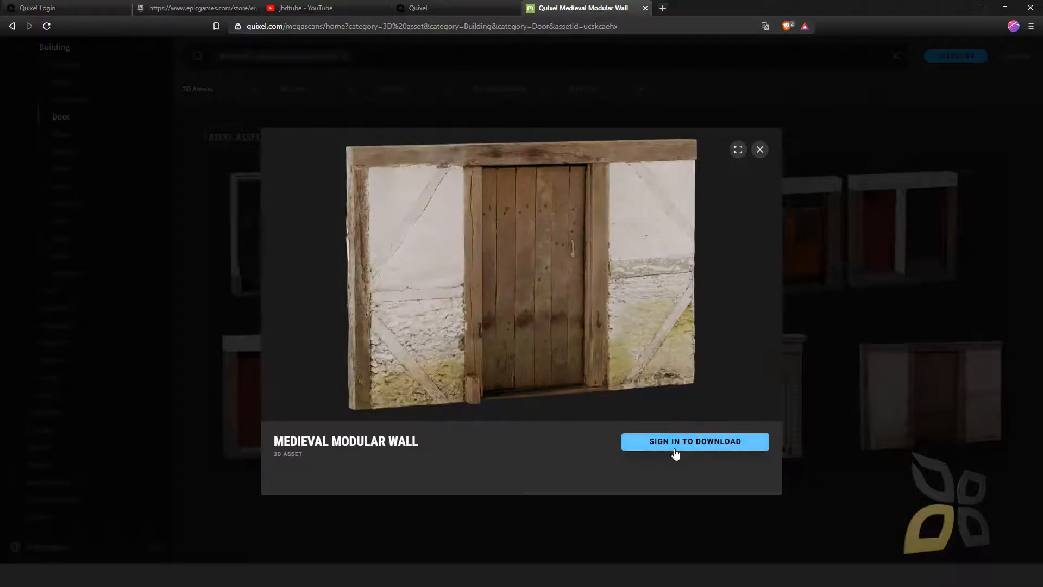
{"action": "left_click", "coordinate": [761, 150]}
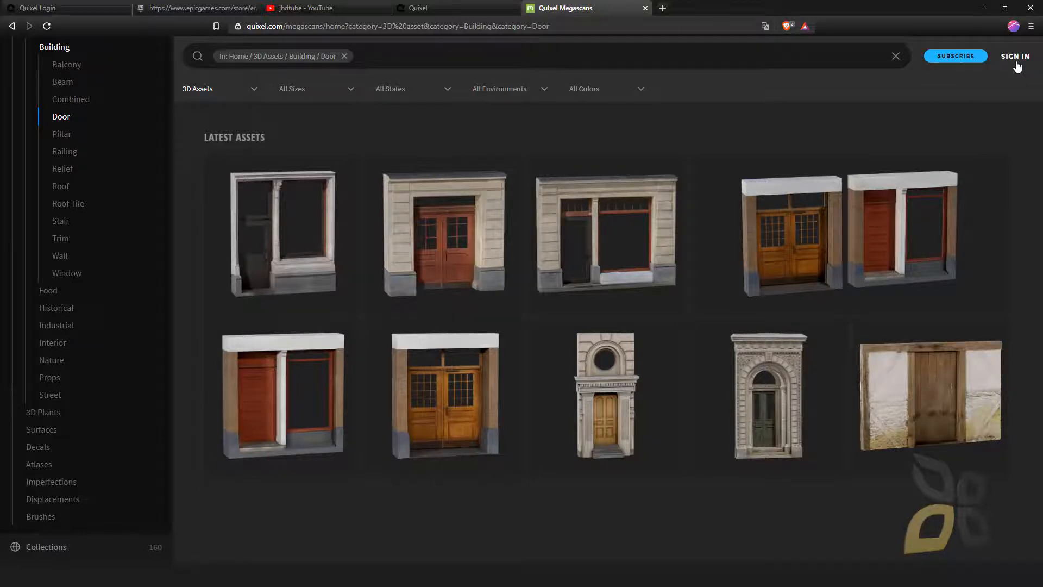
{"action": "left_click", "coordinate": [948, 57]}
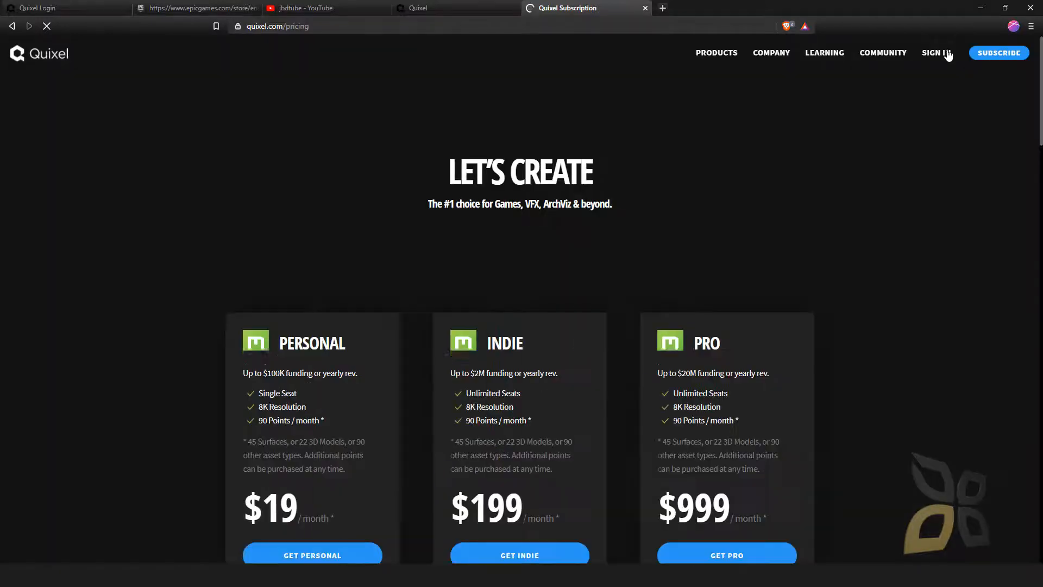
{"action": "scroll", "coordinate": [559, 203], "scroll_direction": "down", "scroll_amount": 3}
{"action": "scroll", "coordinate": [562, 190], "scroll_direction": "up", "scroll_amount": 3}
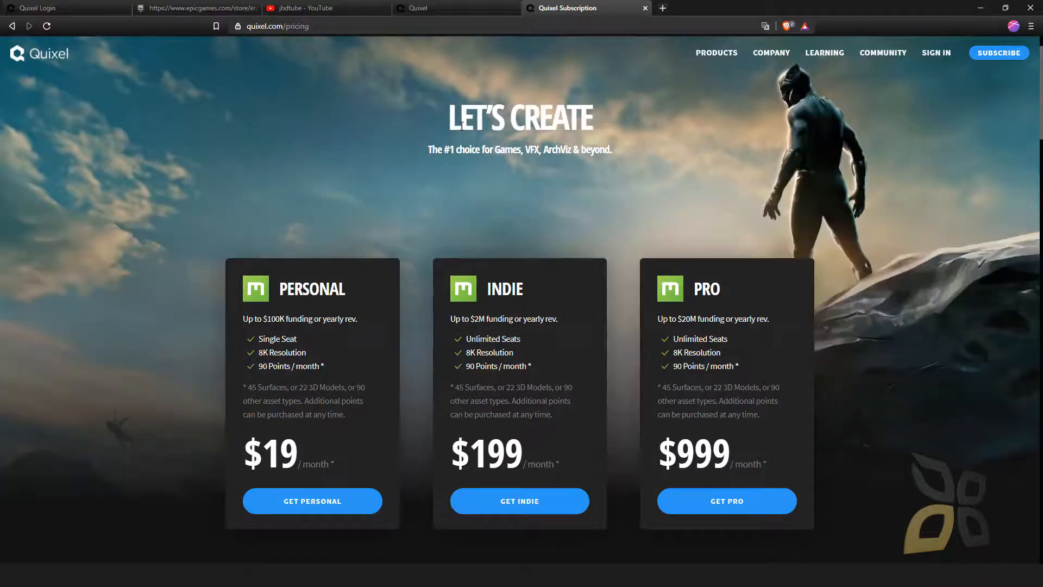
{"action": "scroll", "coordinate": [257, 212], "scroll_direction": "down", "scroll_amount": 2}
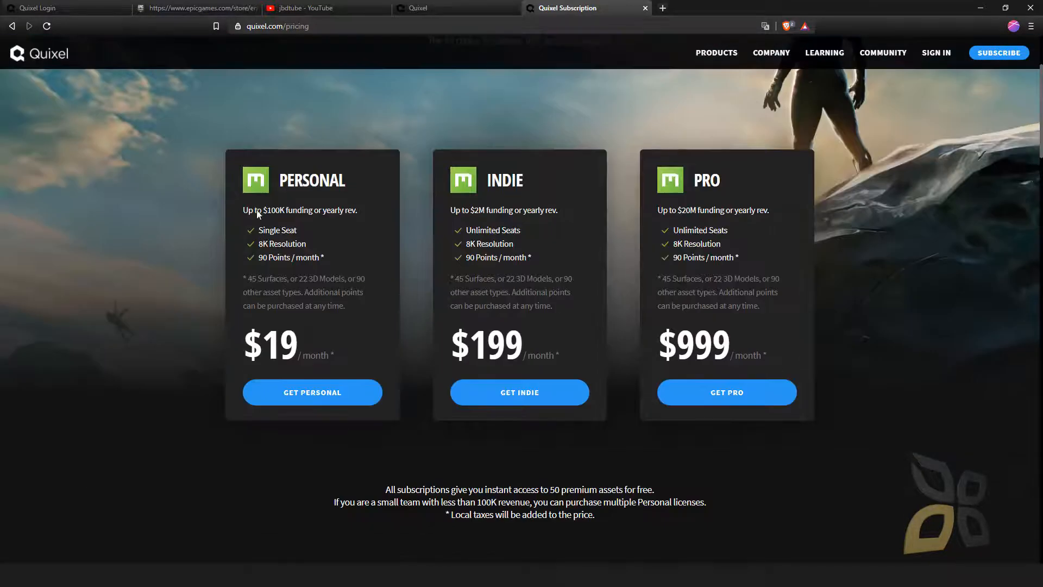
{"action": "scroll", "coordinate": [358, 473], "scroll_direction": "down", "scroll_amount": 2}
{"action": "scroll", "coordinate": [415, 456], "scroll_direction": "up", "scroll_amount": 5}
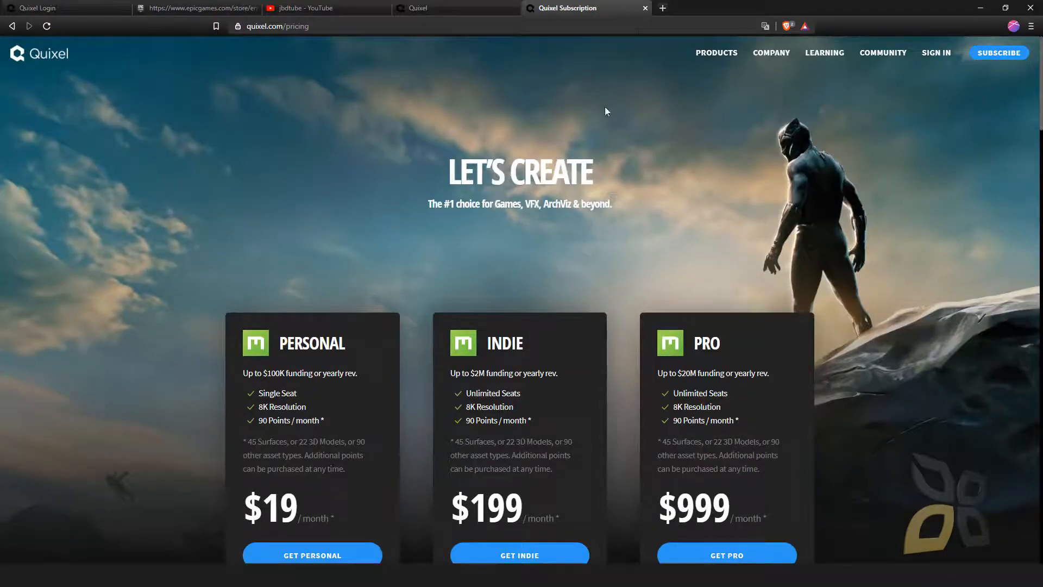
Search the web for "epic games launcher" in a new browser tab and open the Epic Games Launcher download page.
{"action": "left_click", "coordinate": [662, 9]}
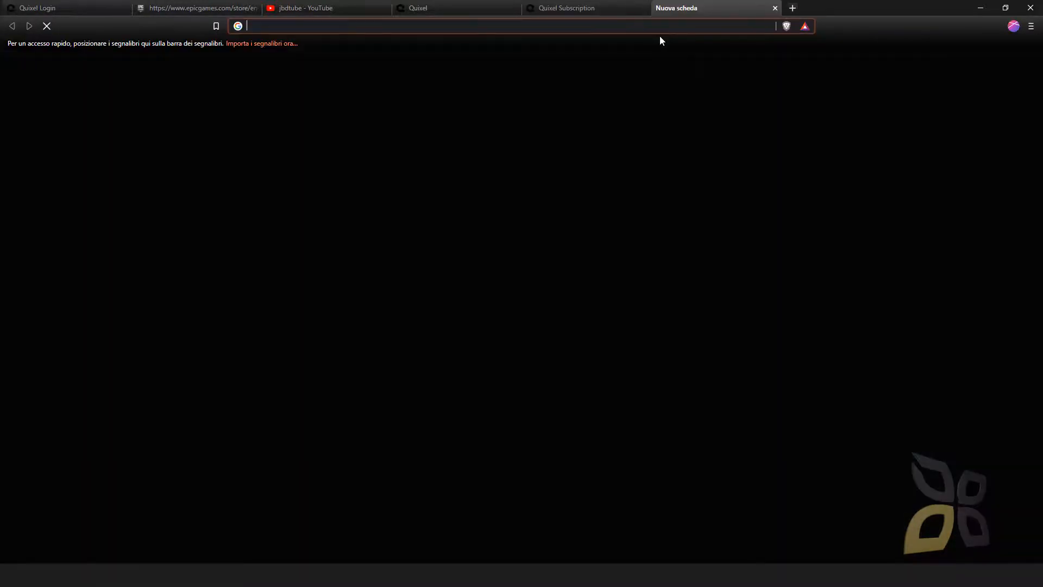
{"action": "type", "text": "epic"}
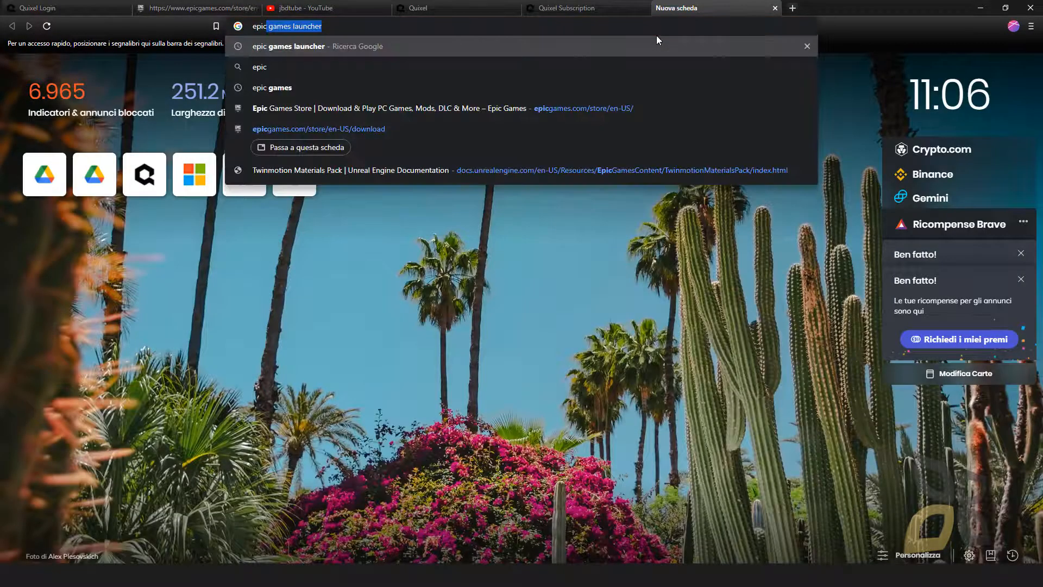
{"action": "key", "text": "Return"}
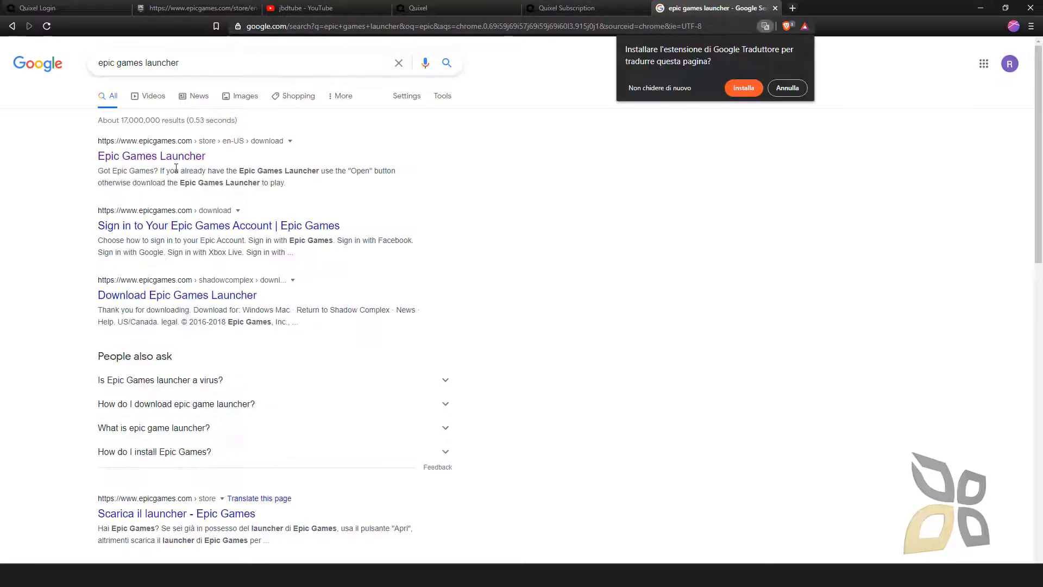
{"action": "left_click", "coordinate": [182, 162]}
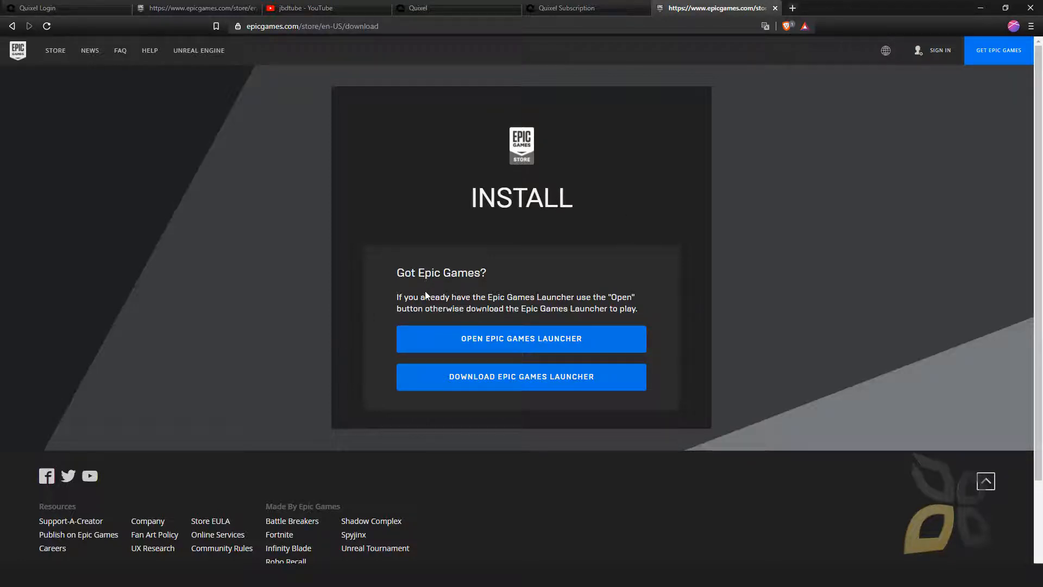
Request the Epic Games installer, cancel saving it, and open the Epic account sign-in options.
{"action": "left_click", "coordinate": [994, 56]}
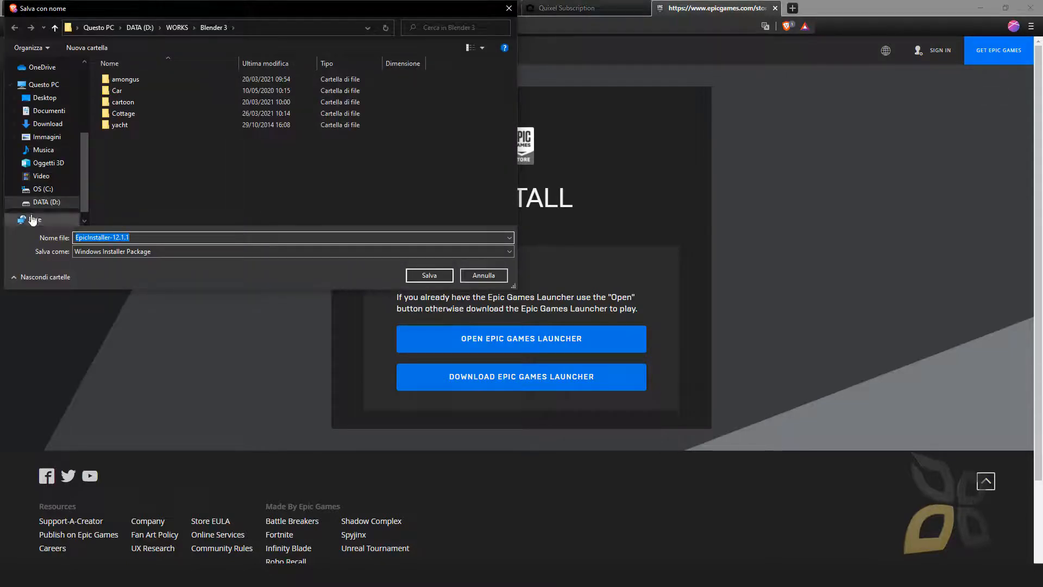
{"action": "left_click", "coordinate": [471, 274]}
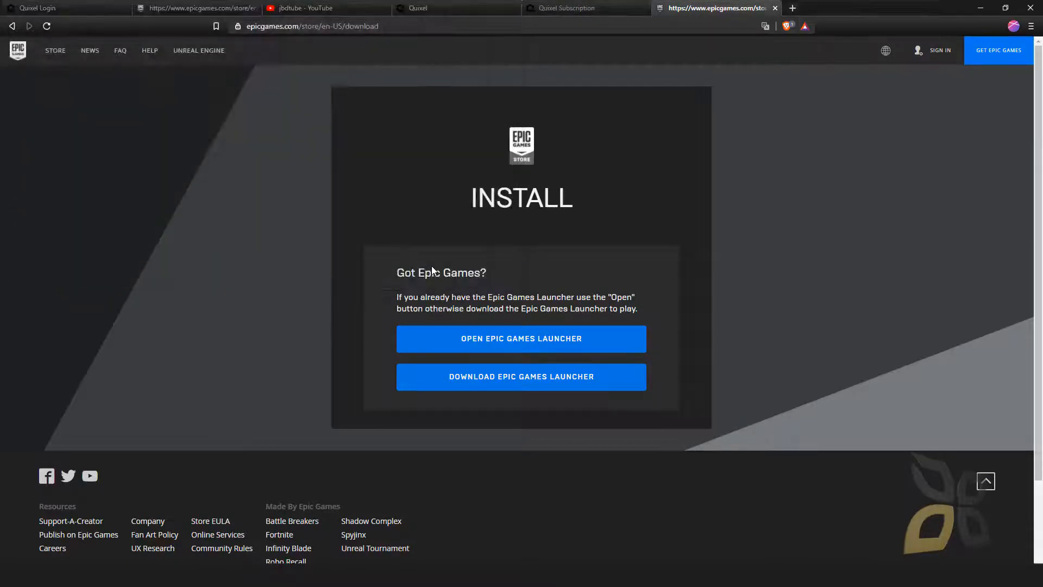
{"action": "left_click", "coordinate": [939, 56]}
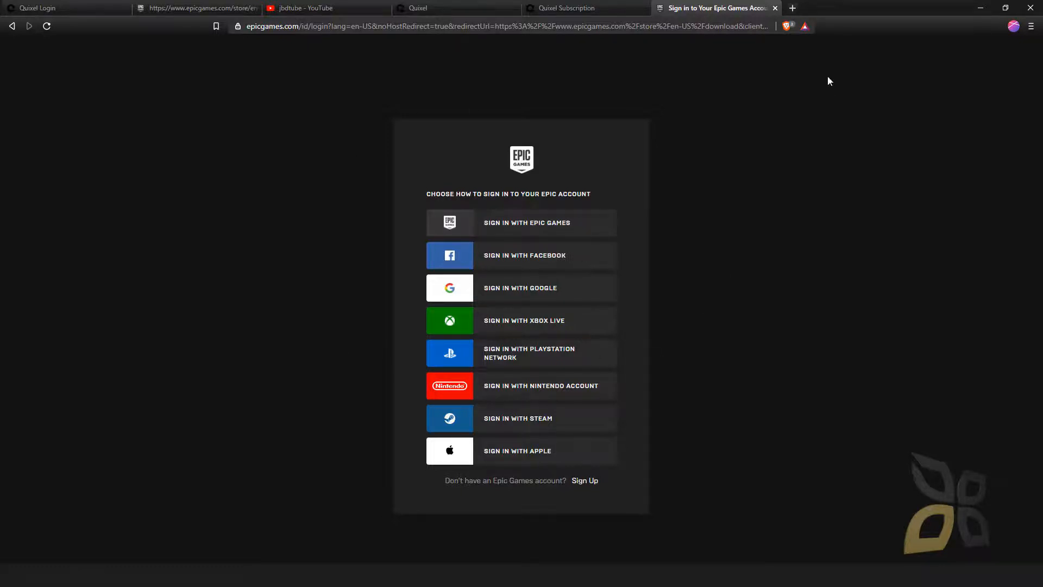
Close the Epic Games and Quixel browser tabs, keeping only the jbdtube YouTube channel open.
{"action": "left_click", "coordinate": [776, 8]}
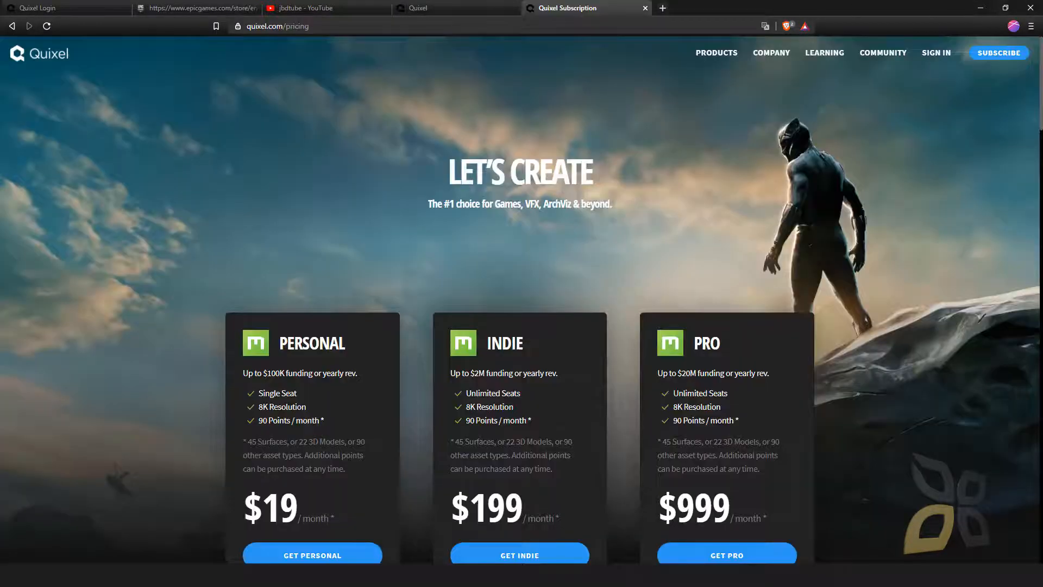
{"action": "left_click", "coordinate": [646, 8]}
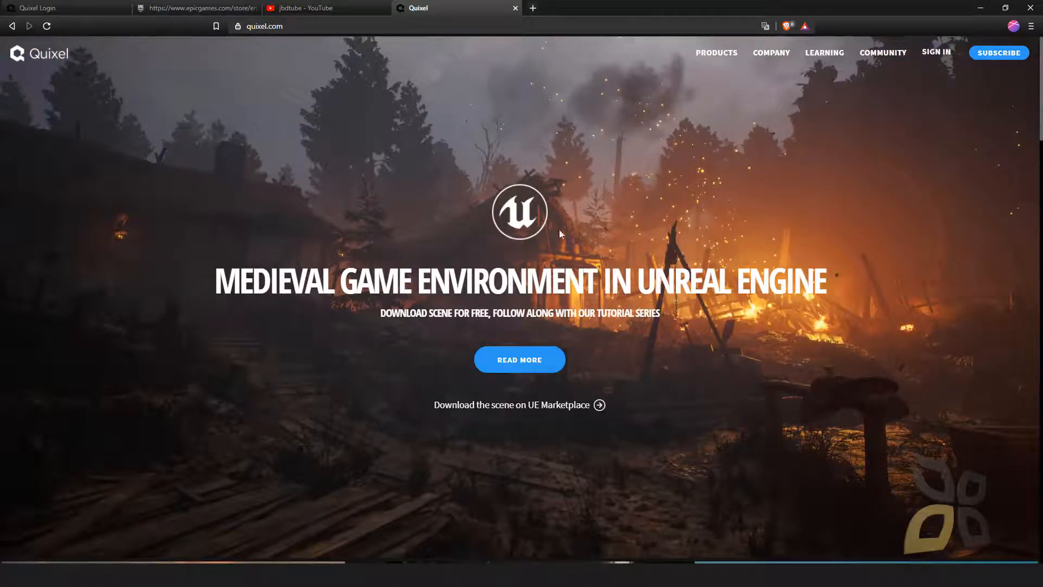
{"action": "left_click", "coordinate": [515, 8]}
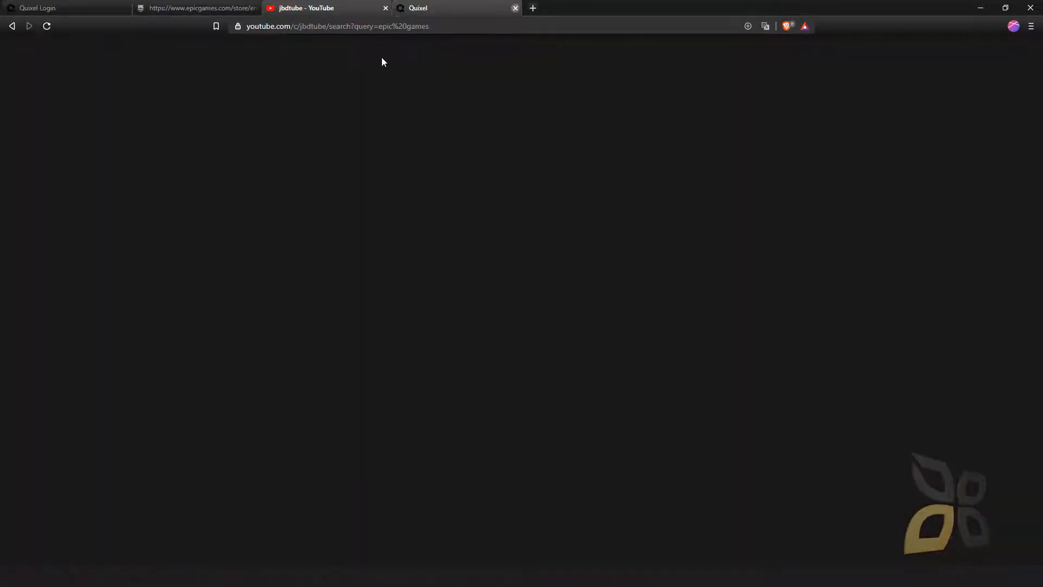
{"action": "left_click", "coordinate": [227, 8]}
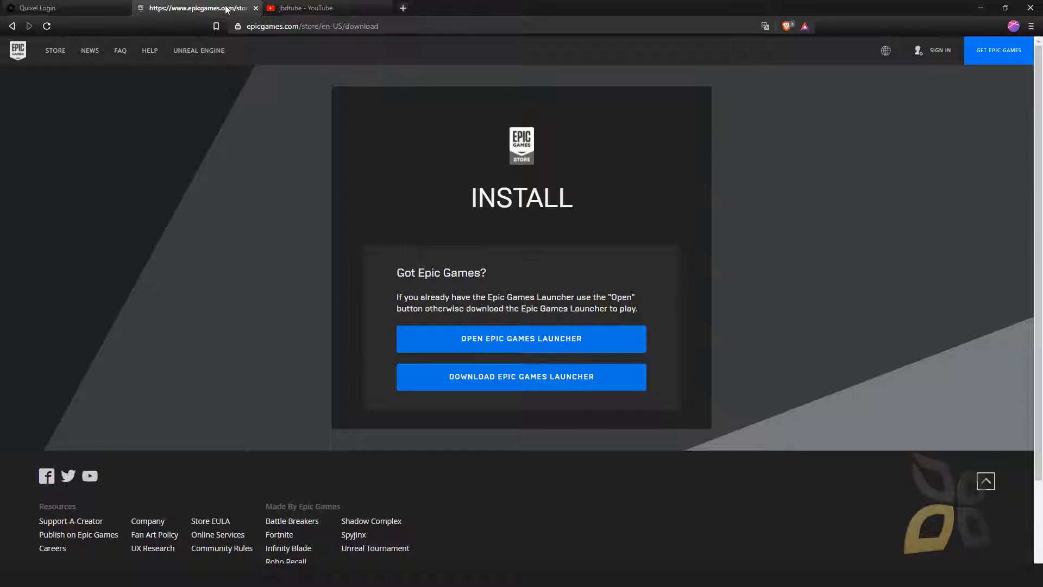
{"action": "left_click", "coordinate": [256, 8]}
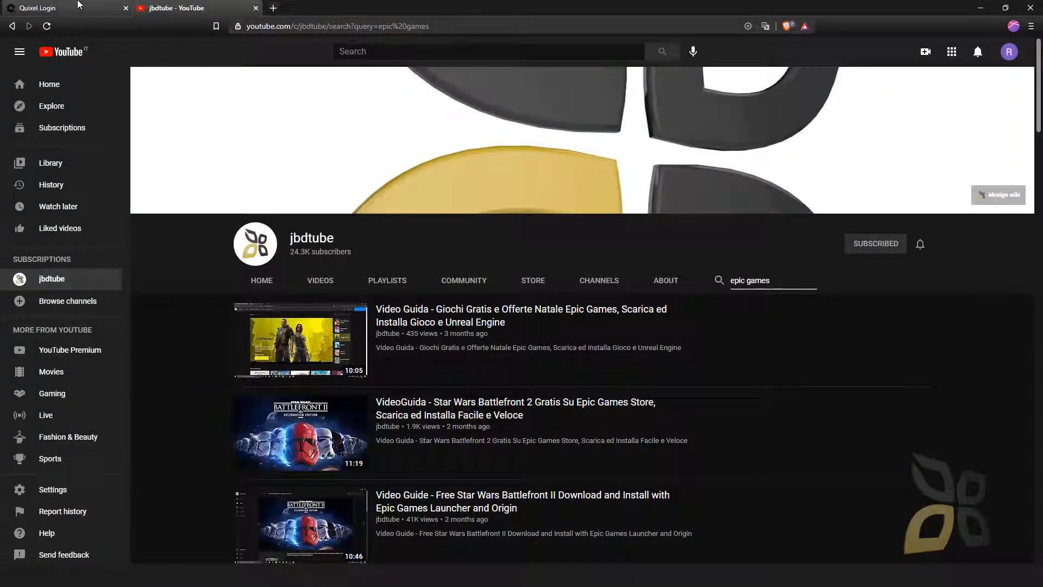
{"action": "left_click", "coordinate": [78, 6]}
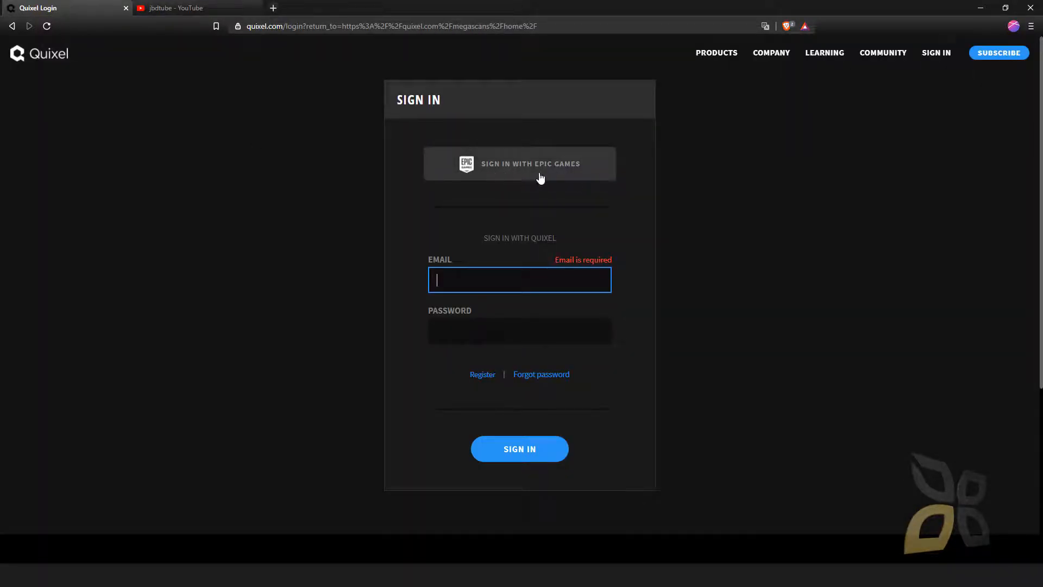
{"action": "left_click", "coordinate": [126, 8]}
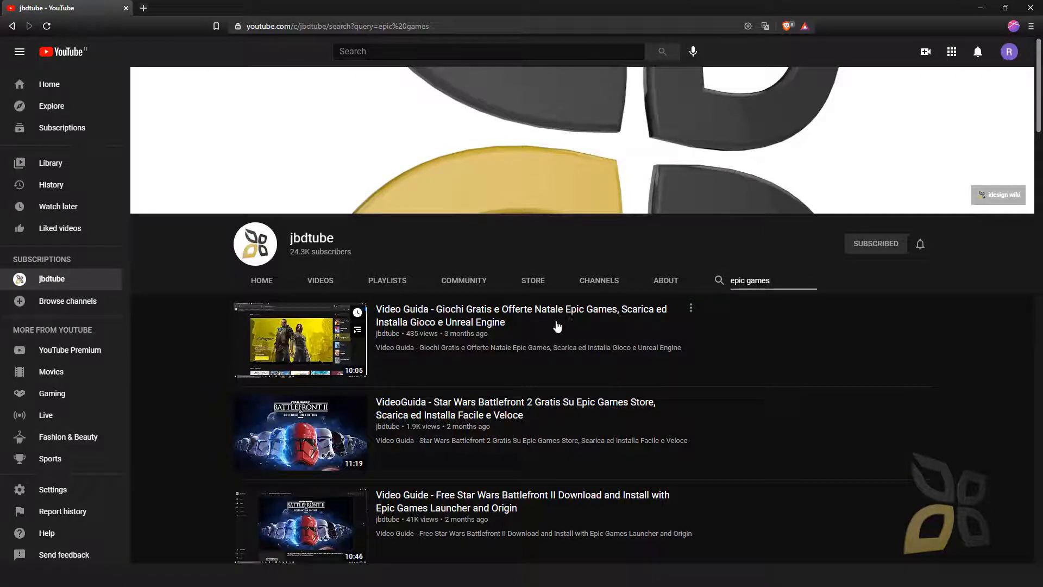
Look through the jbdtube channel's video results for "epic games".
{"action": "scroll", "coordinate": [633, 350], "scroll_direction": "down", "scroll_amount": 9}
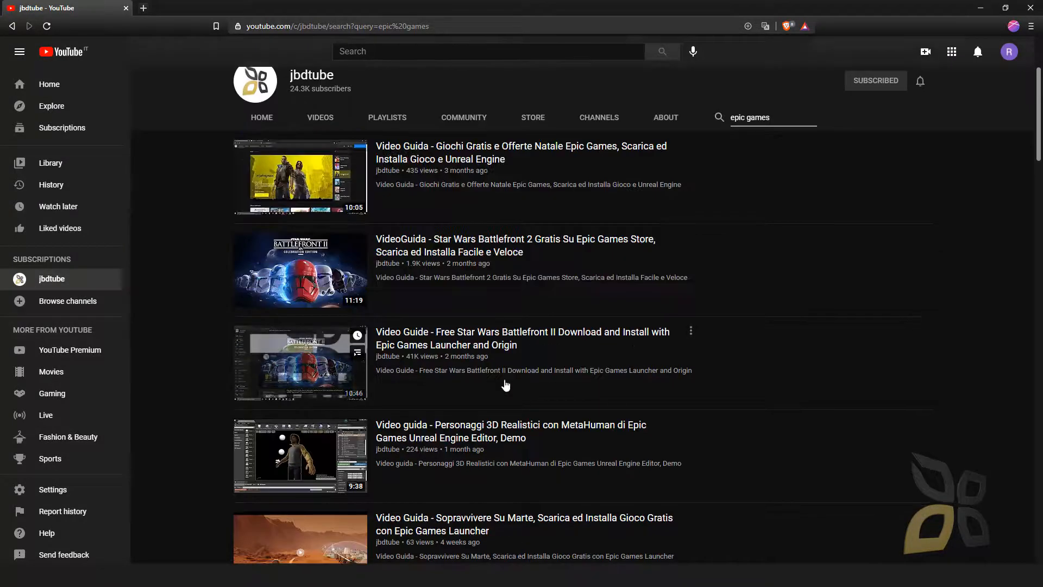
{"action": "scroll", "coordinate": [291, 258], "scroll_direction": "down", "scroll_amount": 6}
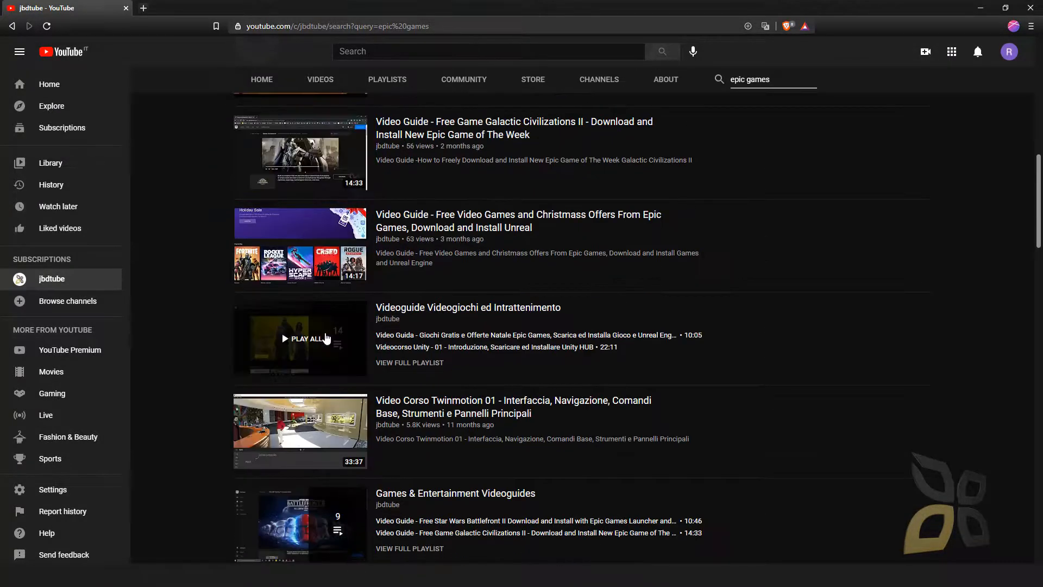
{"action": "scroll", "coordinate": [422, 314], "scroll_direction": "up", "scroll_amount": 5}
{"action": "scroll", "coordinate": [422, 317], "scroll_direction": "up", "scroll_amount": 10}
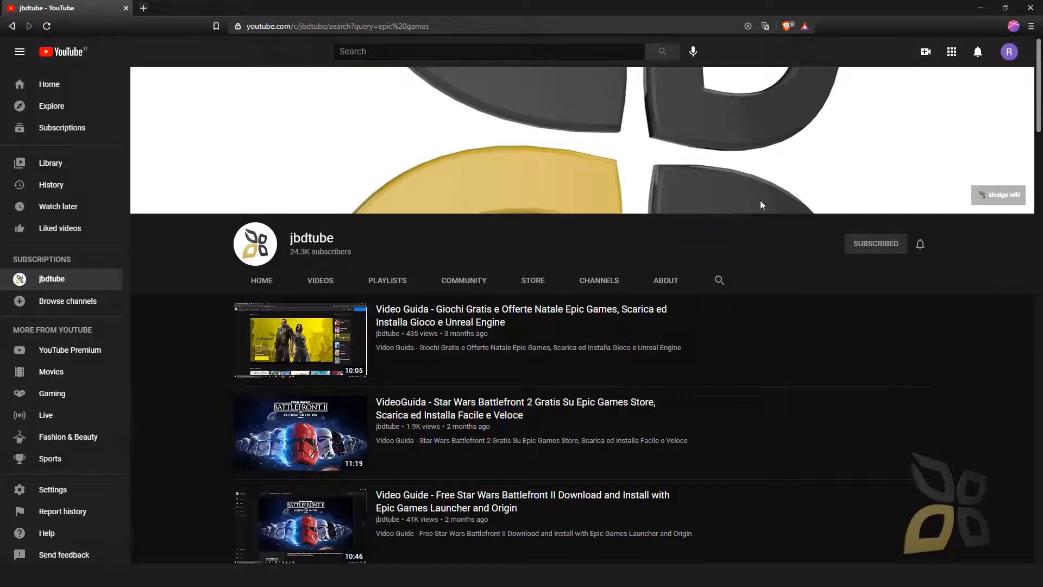
Search the jbdtube channel for "blender" and refine the query to "blender install".
{"action": "left_click", "coordinate": [716, 287]}
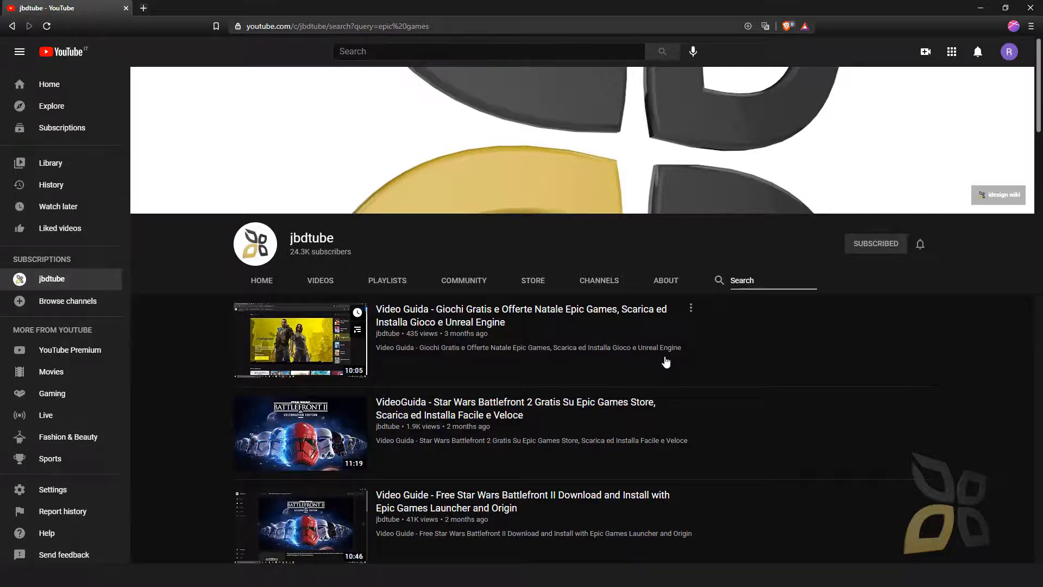
{"action": "type", "text": "blender"}
{"action": "key", "text": "Return"}
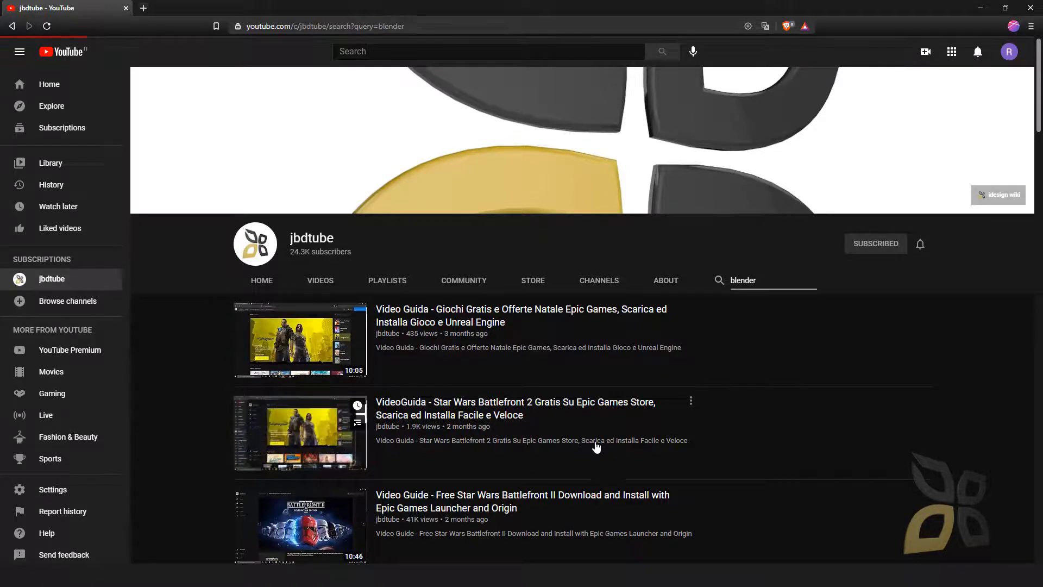
{"action": "type", "text": "insta"}
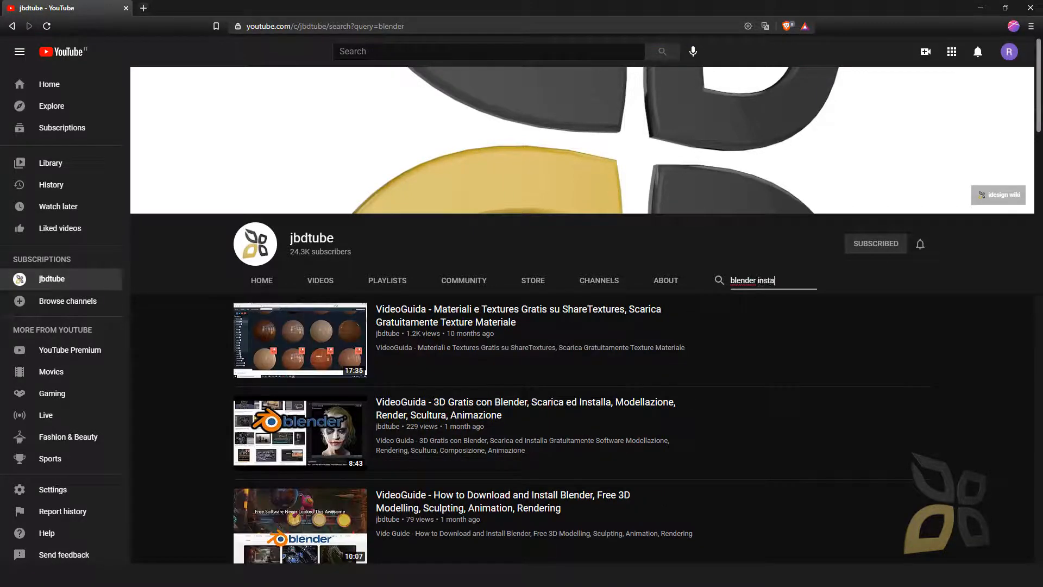
{"action": "type", "text": "ll"}
{"action": "key", "text": "Return"}
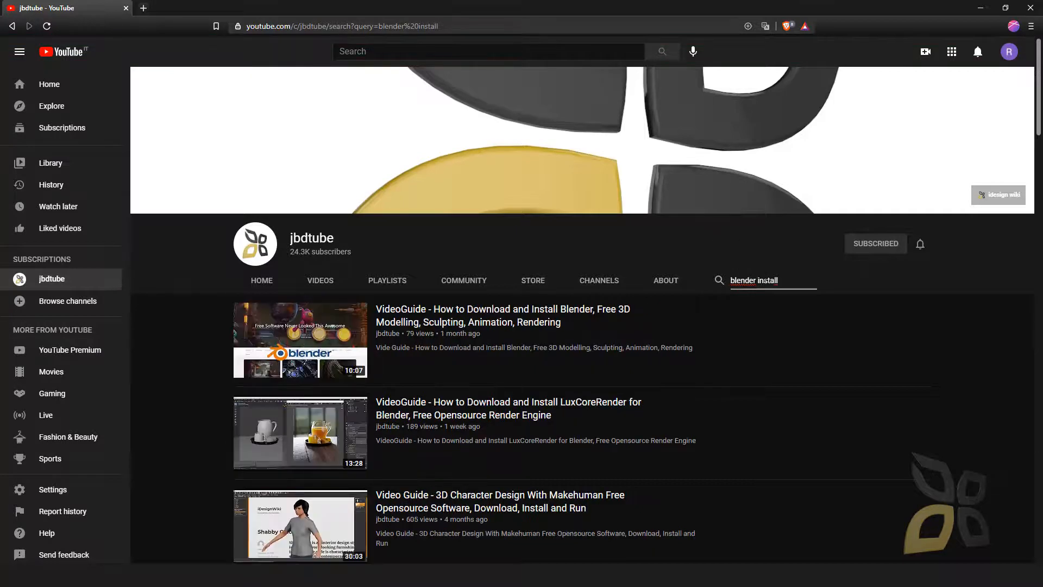
Search the jbdtube channel for "vray install" and refine the query to "vray urnreal install".
{"action": "double_click", "coordinate": [742, 281]}
{"action": "type", "text": "vray"}
{"action": "key", "text": "Return"}
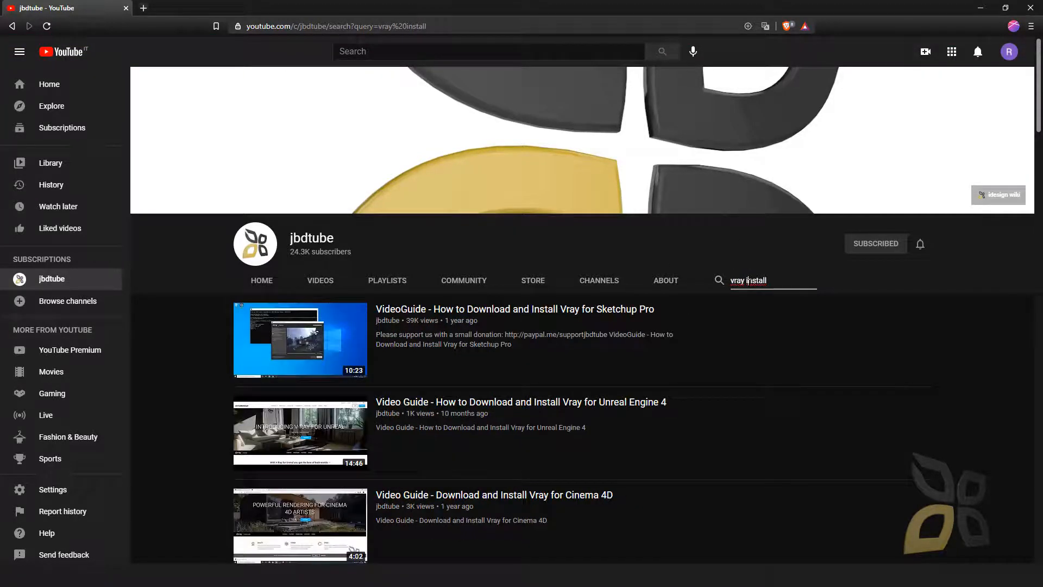
{"action": "type", "text": "urnreal"}
{"action": "key", "text": "Return"}
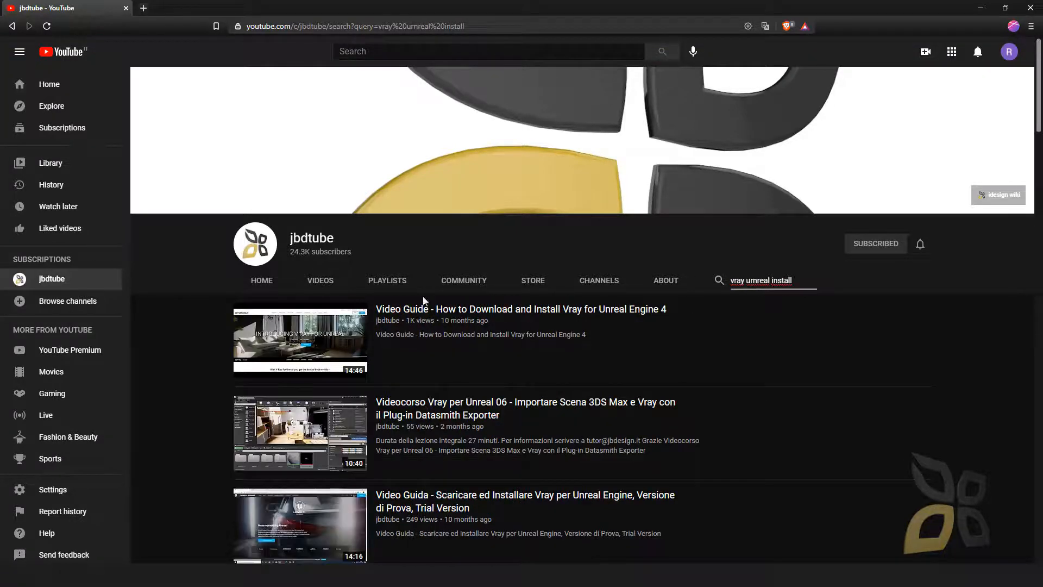
Browse the channel's playlists, advancing through the English Video-Courses row.
{"action": "left_click", "coordinate": [374, 283]}
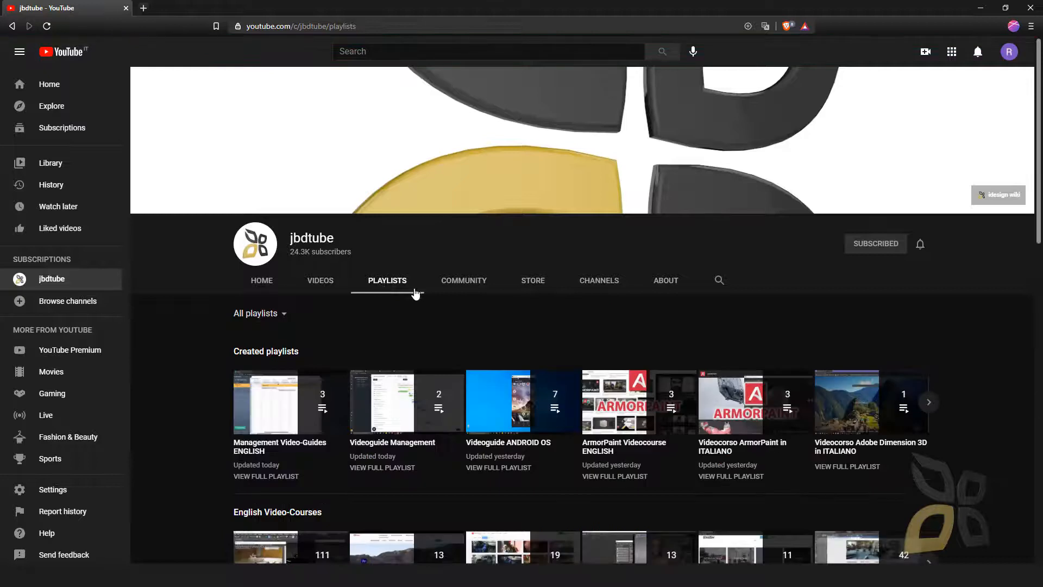
{"action": "scroll", "coordinate": [255, 308], "scroll_direction": "down", "scroll_amount": 4}
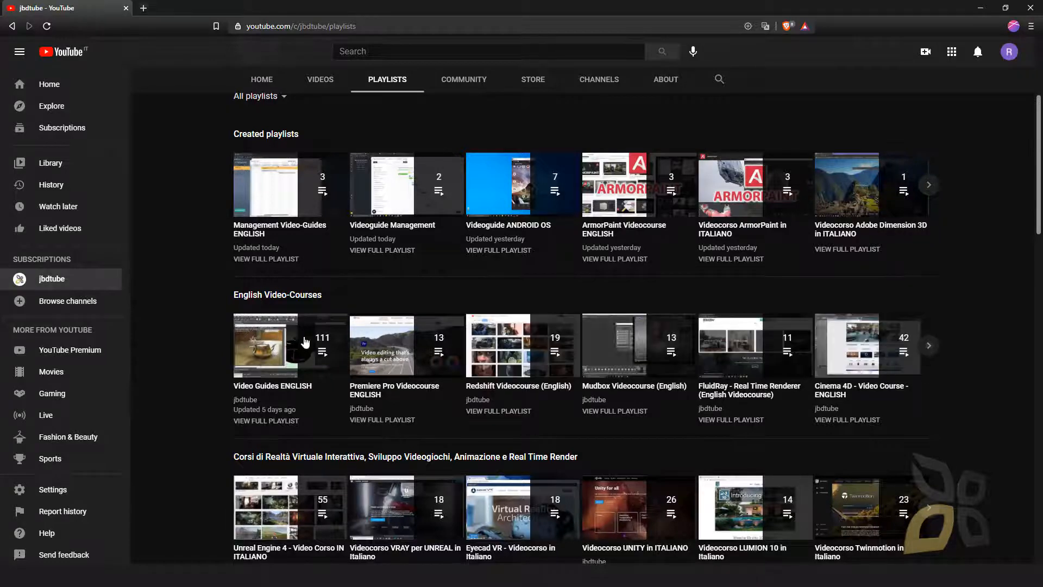
{"action": "left_click", "coordinate": [929, 346]}
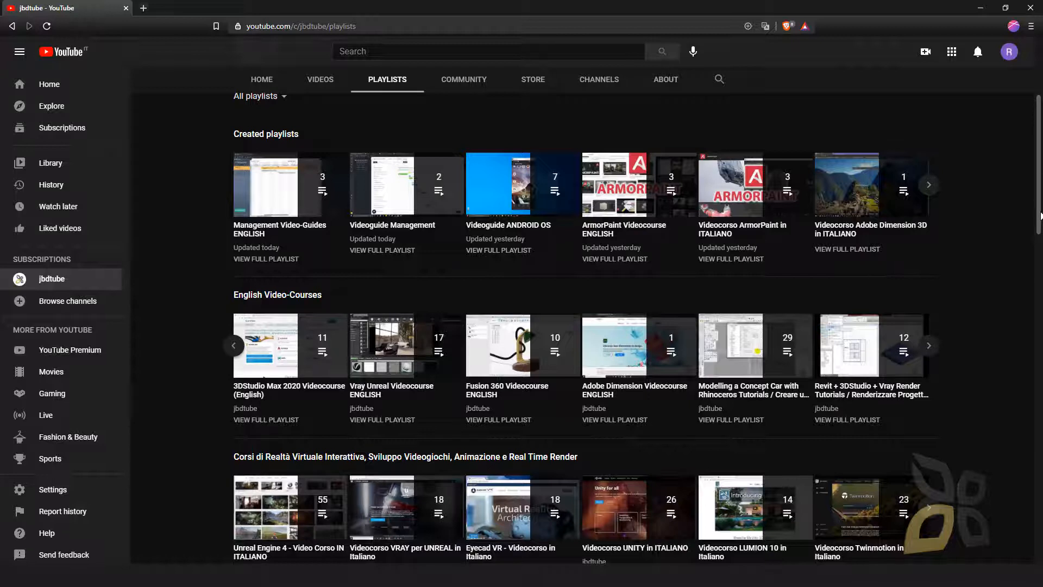
{"action": "scroll", "coordinate": [648, 238], "scroll_direction": "up", "scroll_amount": 4}
Look through the channel's Community posts and open its Store page.
{"action": "left_click", "coordinate": [480, 281]}
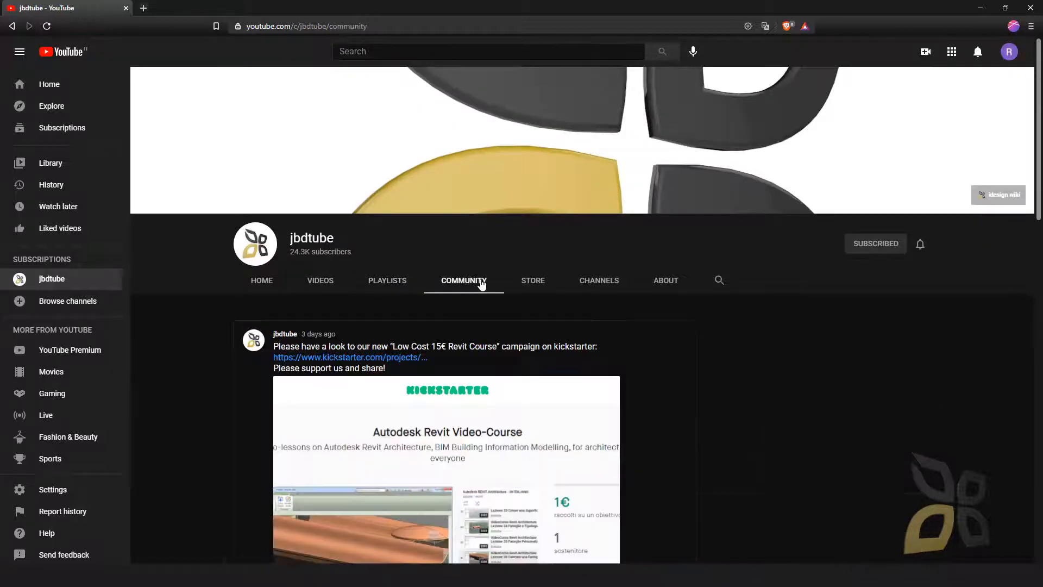
{"action": "scroll", "coordinate": [481, 284], "scroll_direction": "down", "scroll_amount": 5}
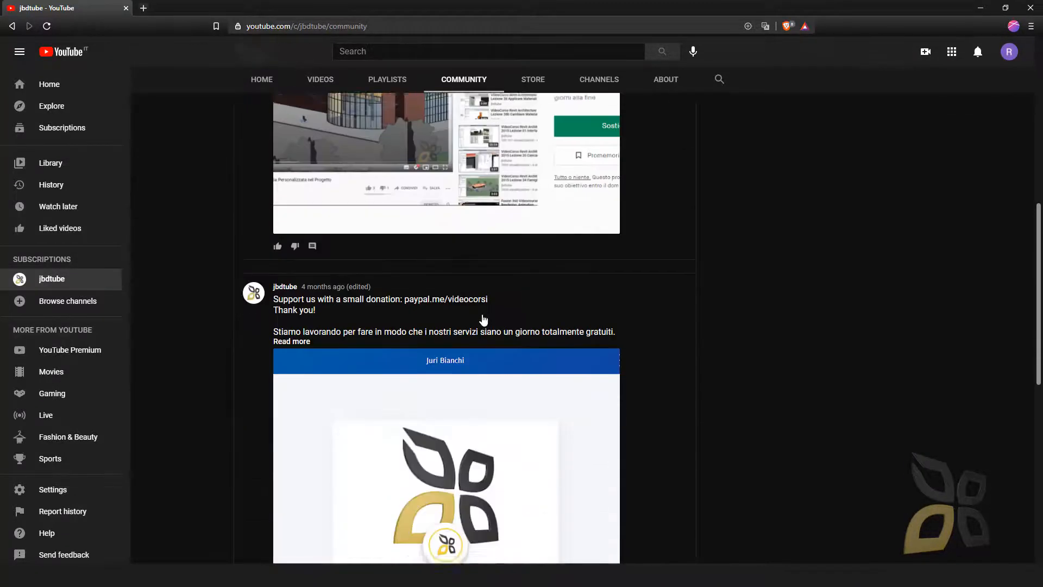
{"action": "scroll", "coordinate": [482, 313], "scroll_direction": "up", "scroll_amount": 3}
{"action": "left_click", "coordinate": [534, 175]}
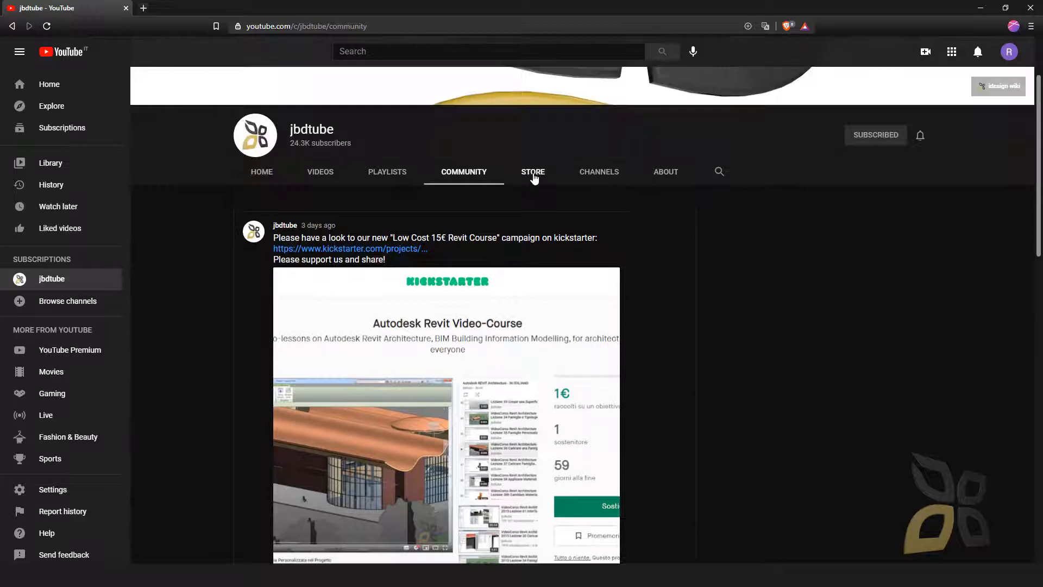
Switch to Unreal Editor and view the imported rock beside the glass building.
{"action": "left_click", "coordinate": [981, 8]}
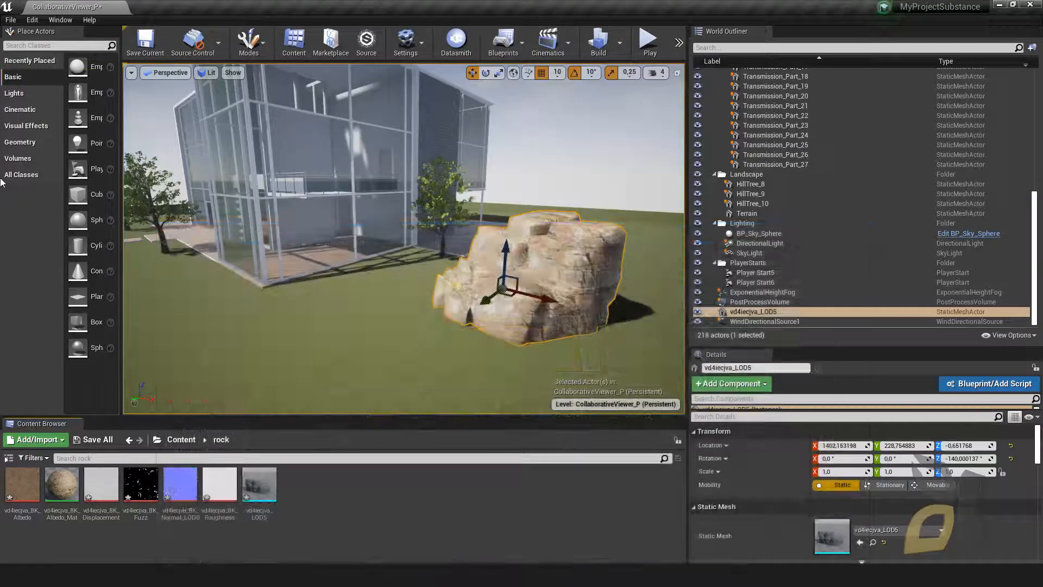
{"action": "mouse_move", "coordinate": [480, 213]}
{"action": "right_mouse_down"}
{"action": "mouse_move", "coordinate": [435, 214]}
{"action": "mouse_move", "coordinate": [463, 213]}
{"action": "right_mouse_up"}
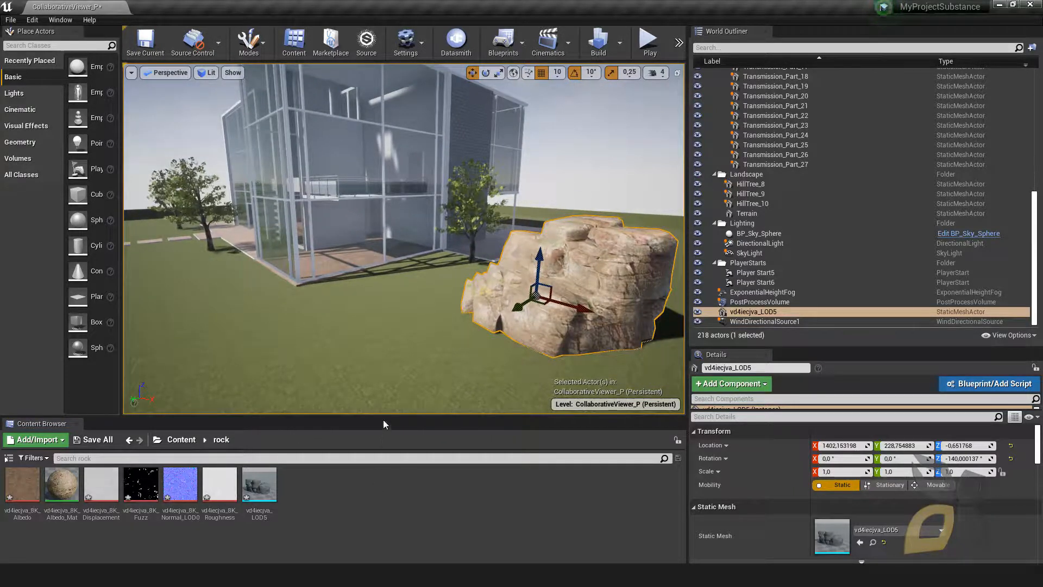
Switch to Chrome, show the Quixel Megascans page and close the Quixel home page.
{"action": "key", "text": "super"}
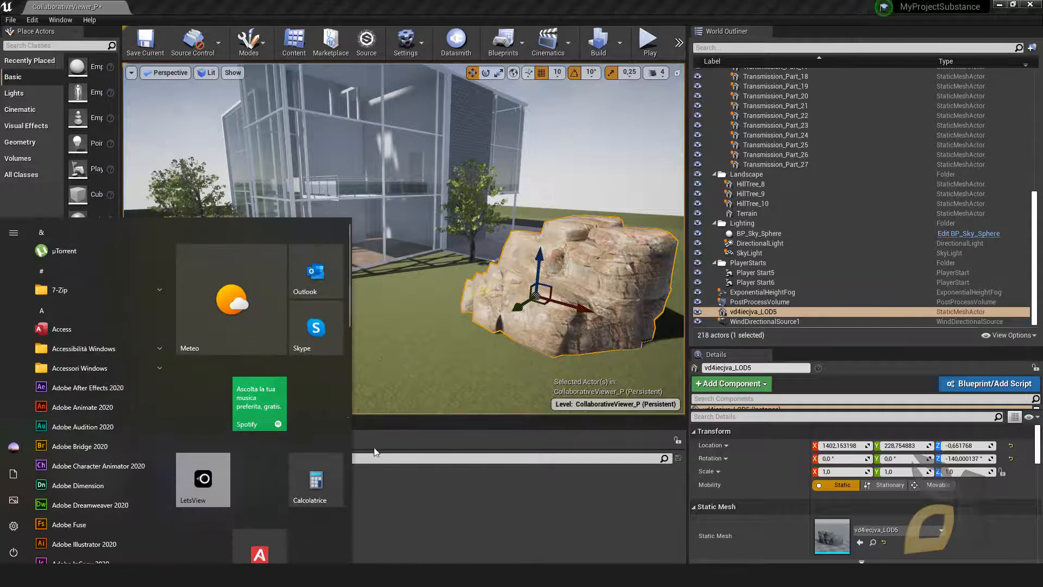
{"action": "left_click", "coordinate": [373, 575]}
{"action": "scroll", "coordinate": [410, 346], "scroll_direction": "up", "scroll_amount": 8}
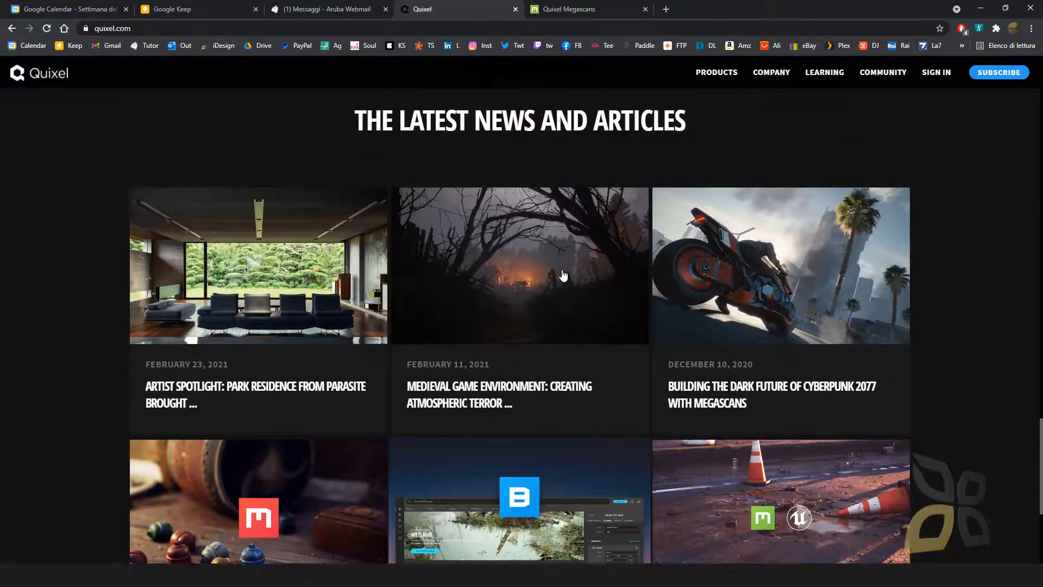
{"action": "scroll", "coordinate": [354, 288], "scroll_direction": "up", "scroll_amount": 6}
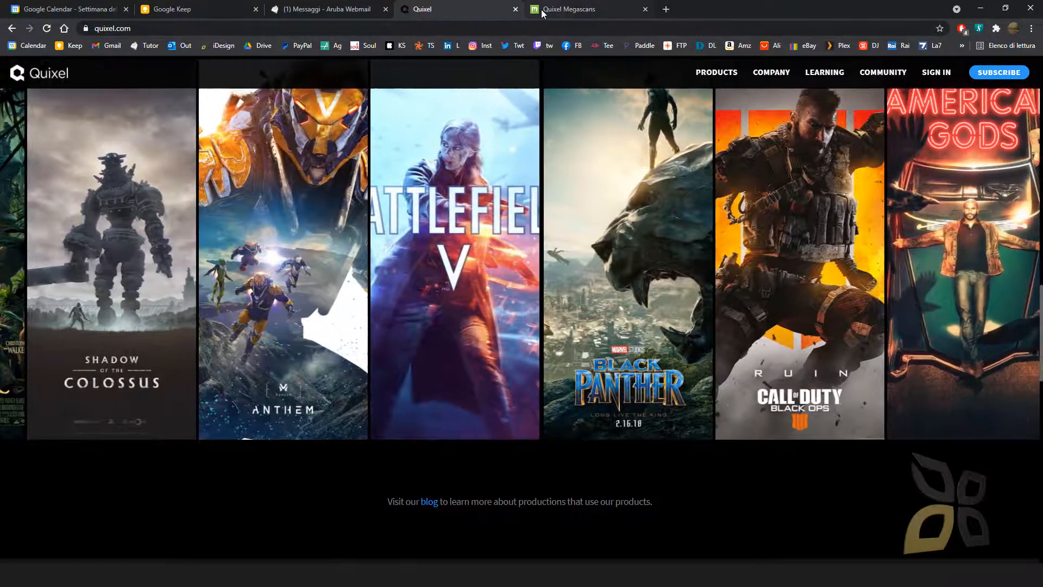
{"action": "left_click", "coordinate": [543, 10]}
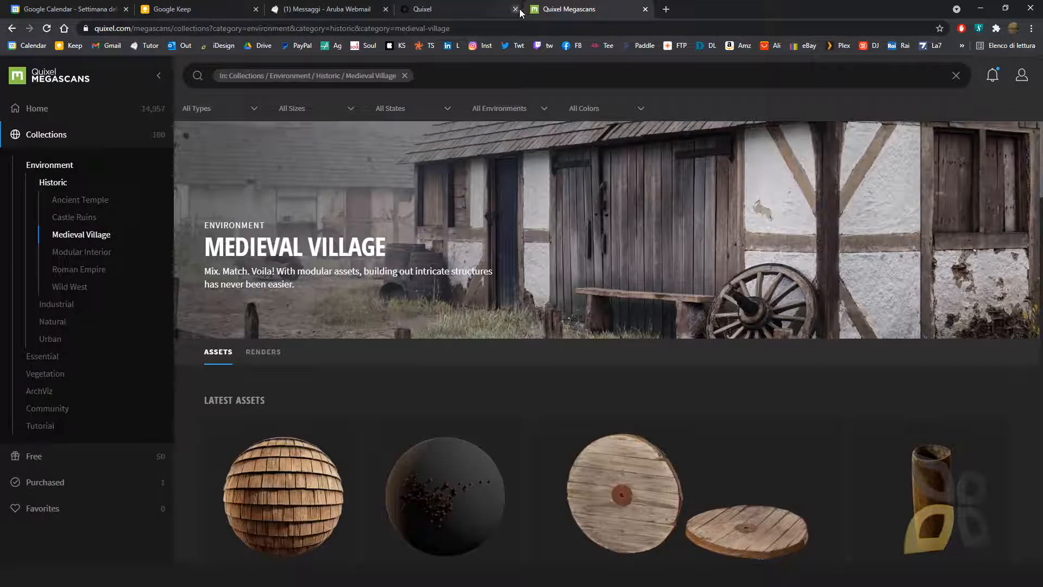
{"action": "left_click", "coordinate": [515, 10]}
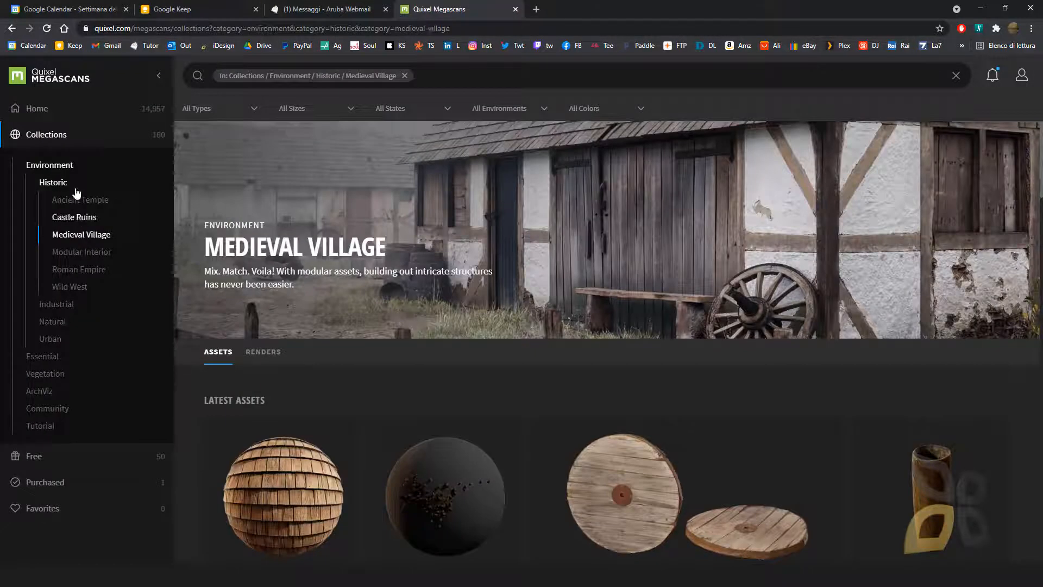
Open the 3D Assets category of the Megascans library and go to its Trending assets.
{"action": "left_click", "coordinate": [32, 111]}
{"action": "left_click", "coordinate": [54, 140]}
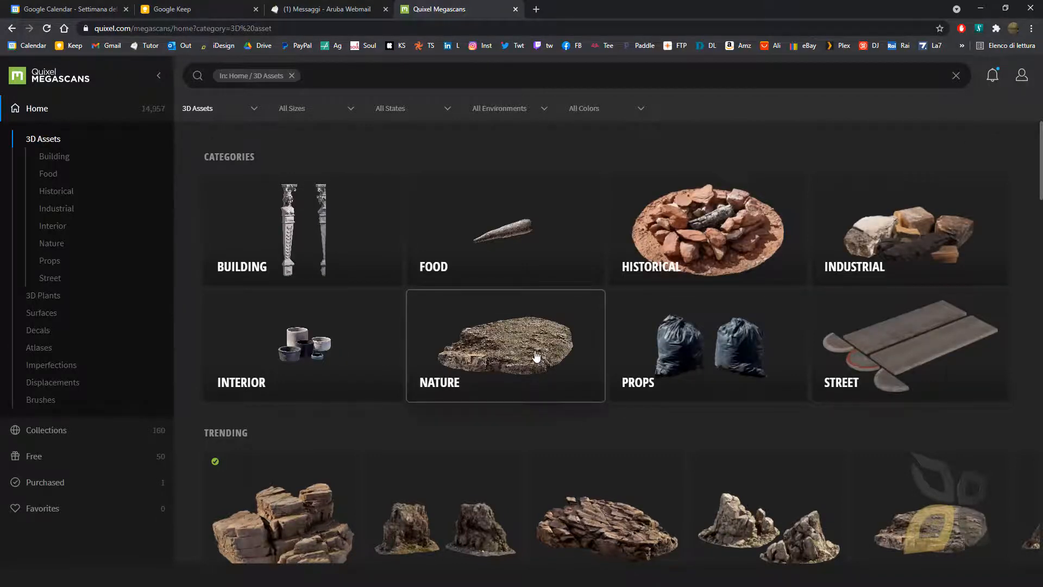
{"action": "scroll", "coordinate": [568, 288], "scroll_direction": "down", "scroll_amount": 4}
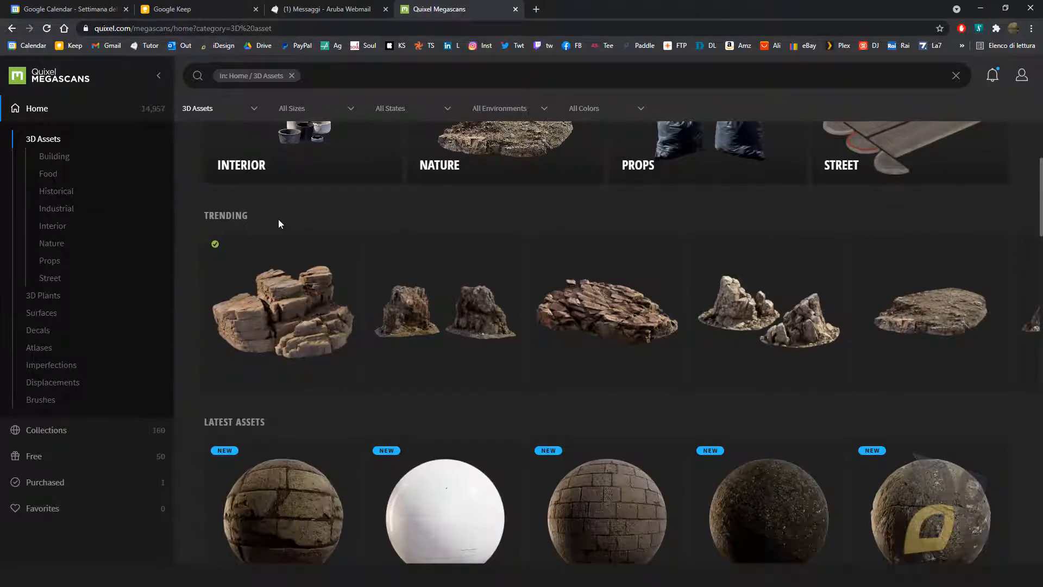
{"action": "scroll", "coordinate": [278, 221], "scroll_direction": "down", "scroll_amount": 1}
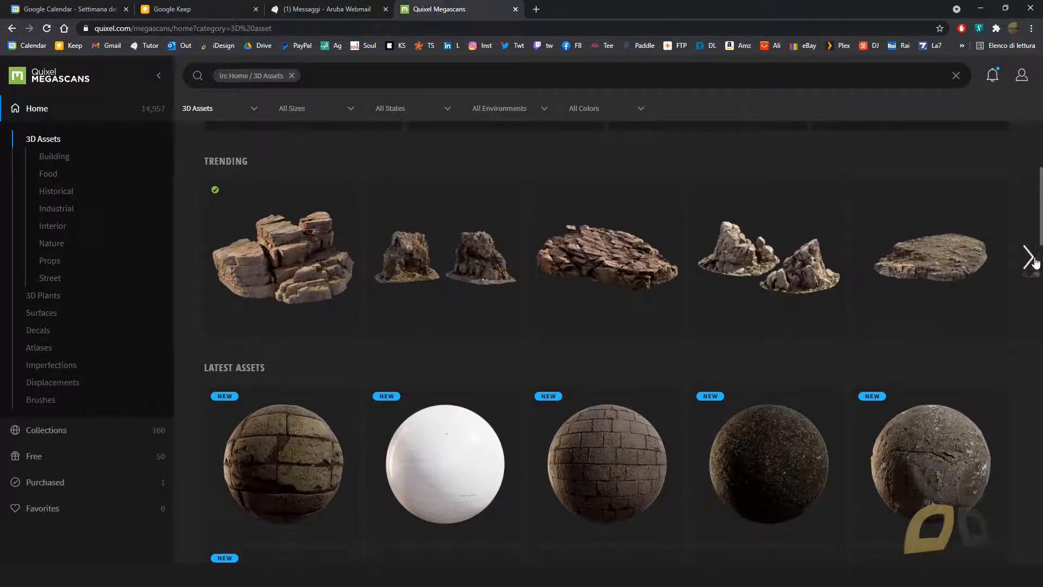
Download the trending Huge Nordic Coastal Cliff asset, and resize the browser window to span the full screen width.
{"action": "left_click", "coordinate": [1032, 259]}
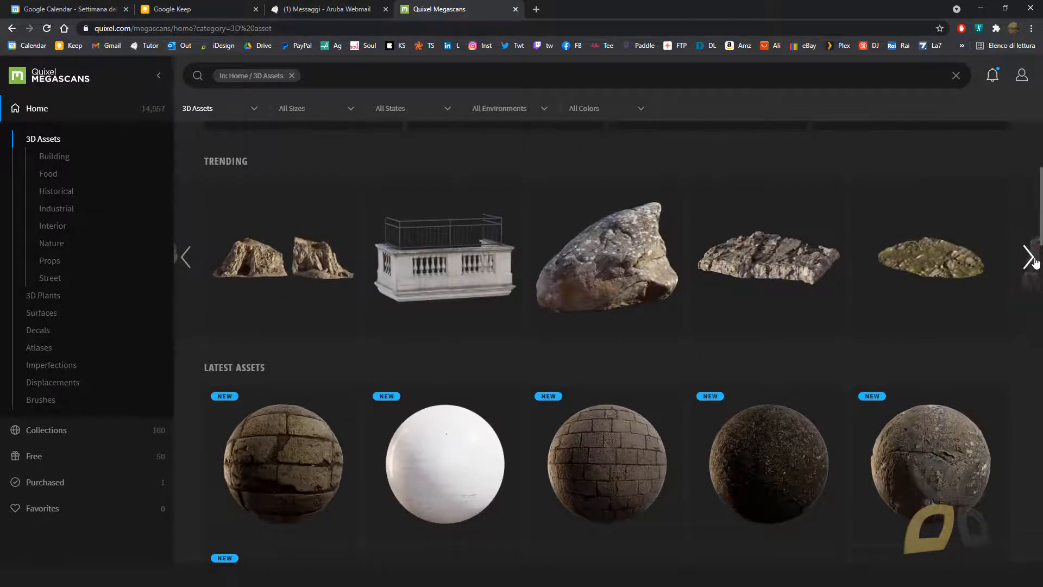
{"action": "left_click", "coordinate": [1035, 262]}
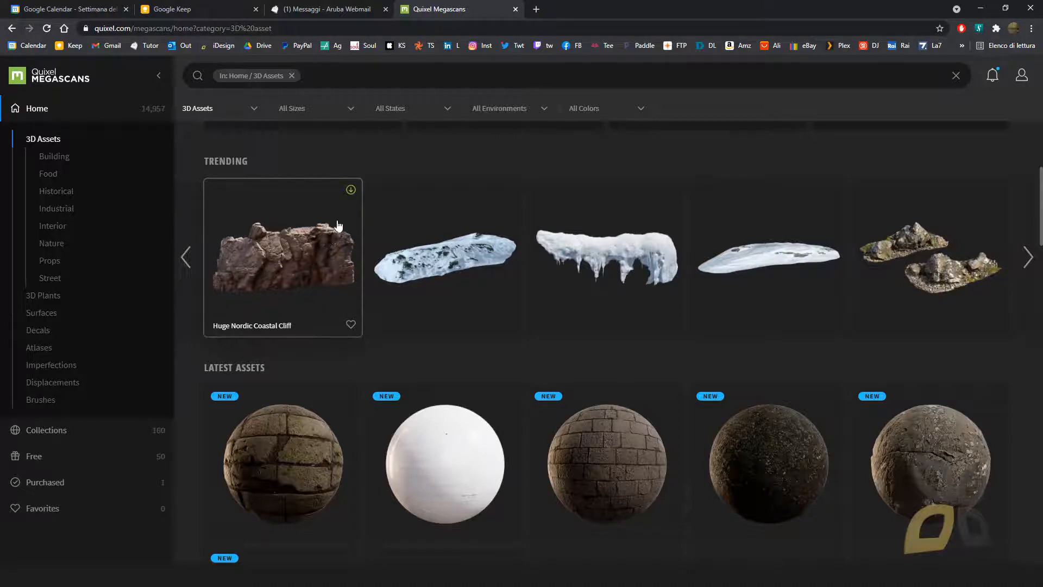
{"action": "left_click", "coordinate": [352, 195]}
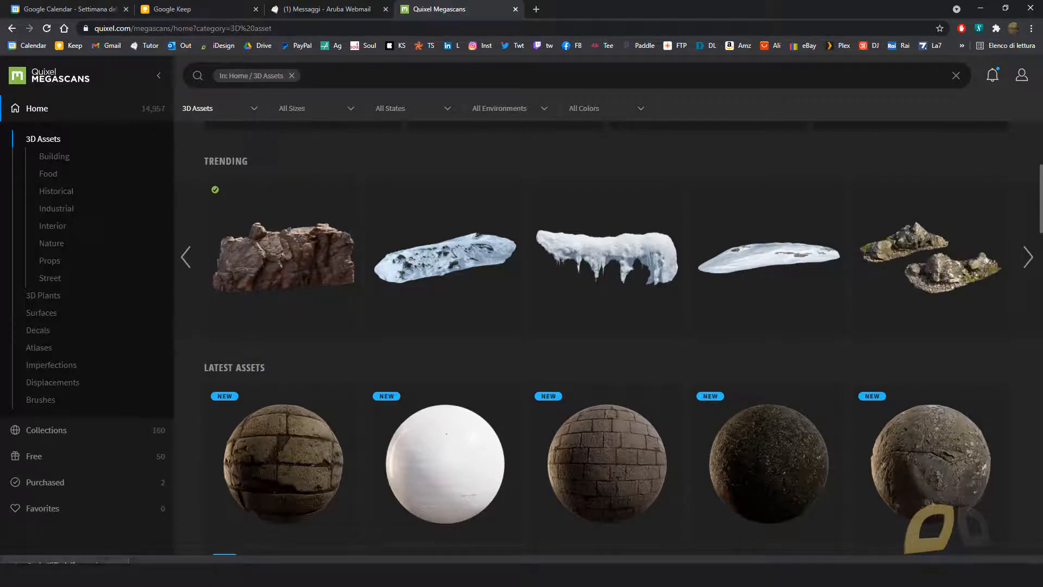
{"action": "double_click", "coordinate": [588, 8]}
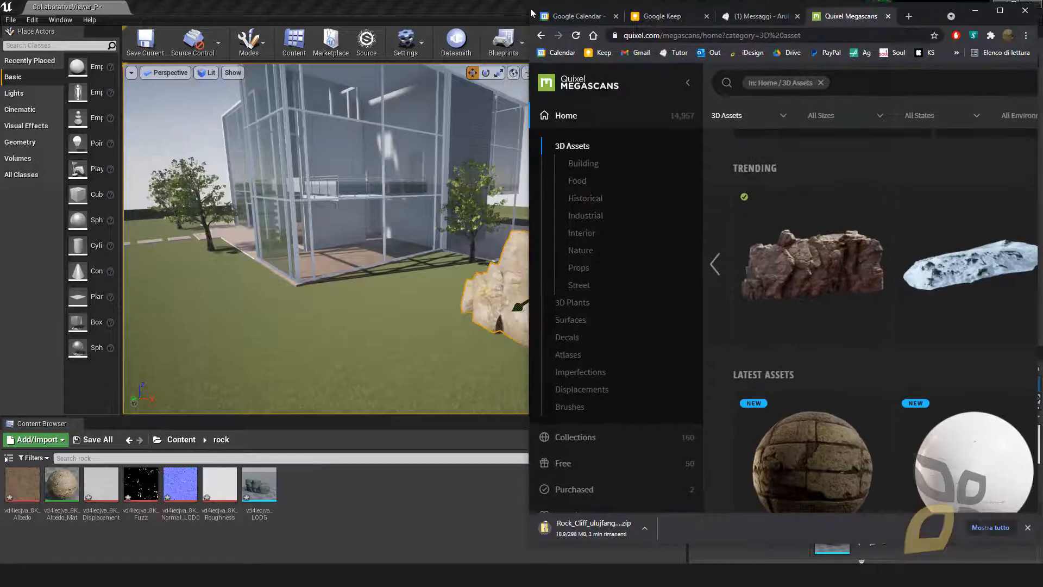
{"action": "left_click_drag", "start_coordinate": [523, 11], "coordinate": [1, 11]}
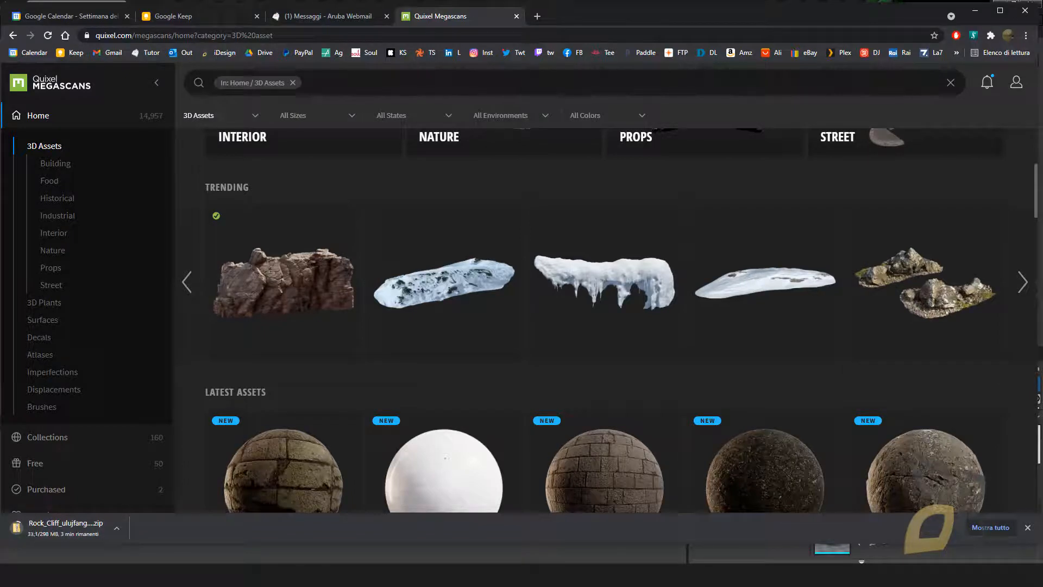
Switch to File Explorer with the Nature Rocck folder and widen its window.
{"action": "mouse_move", "coordinate": [360, 575]}
{"action": "left_click", "coordinate": [391, 540]}
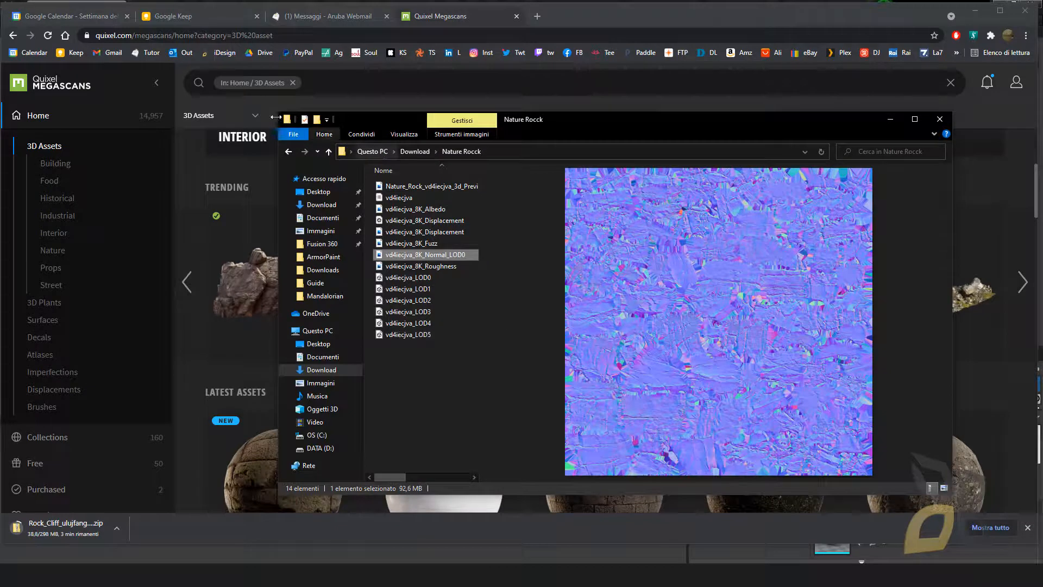
{"action": "left_click_drag", "start_coordinate": [270, 118], "coordinate": [113, 117]}
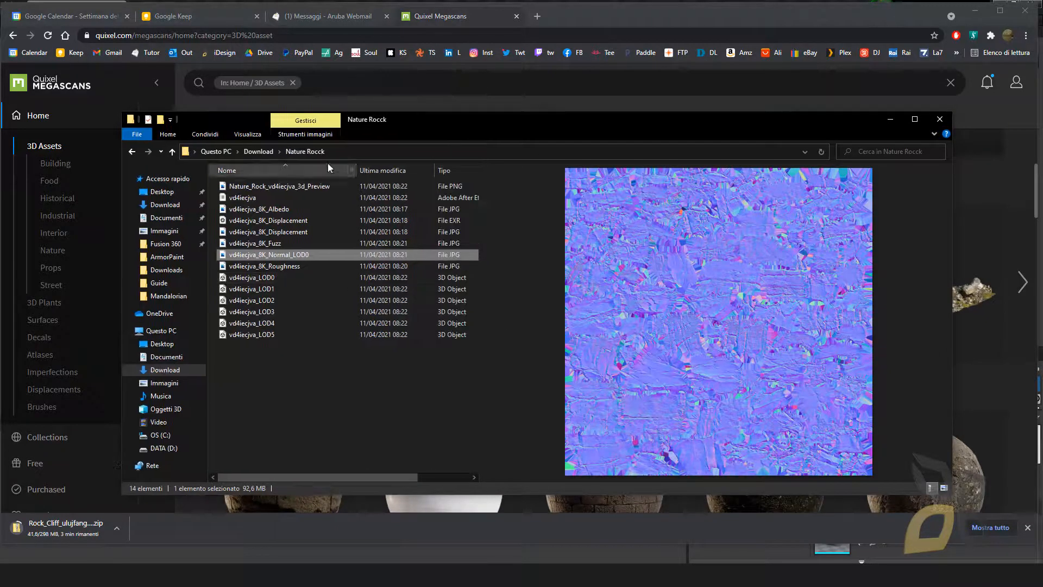
Go up to the Download folder and open the Nature_Rock_vd4iecjva_8K_3d_ms archive.
{"action": "left_click", "coordinate": [260, 151]}
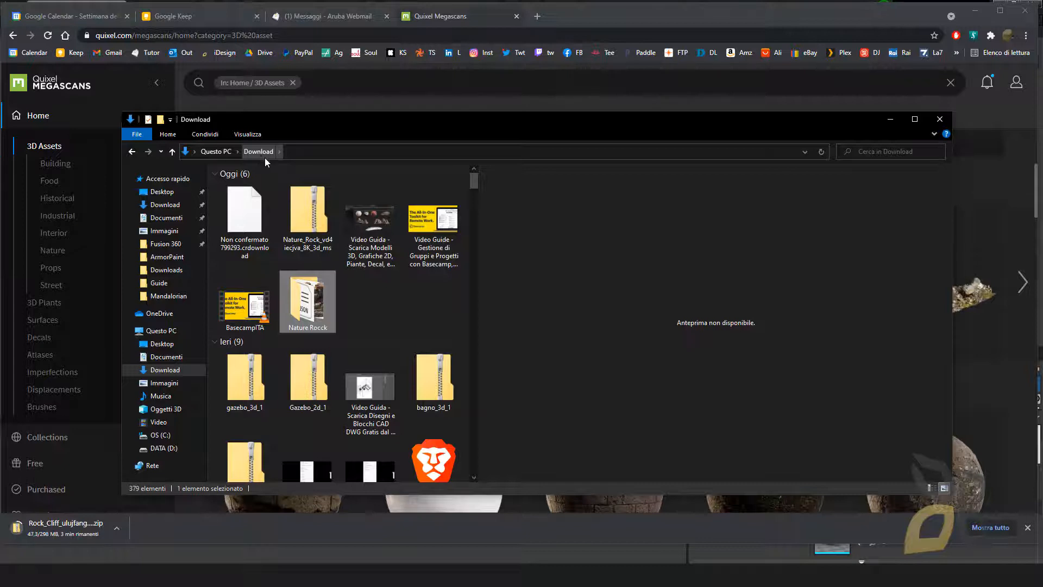
{"action": "left_click", "coordinate": [321, 215]}
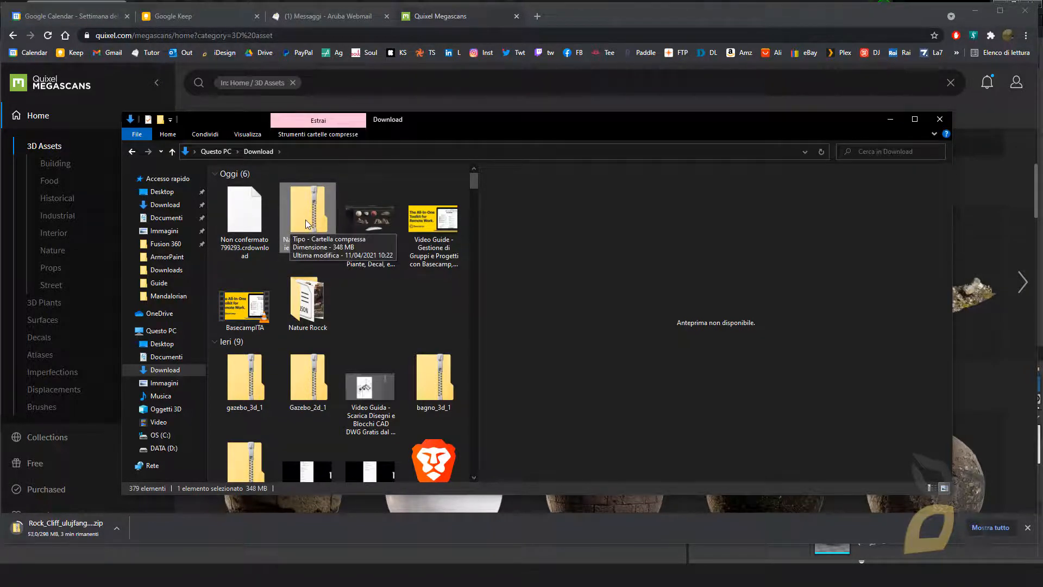
{"action": "left_click", "coordinate": [241, 215]}
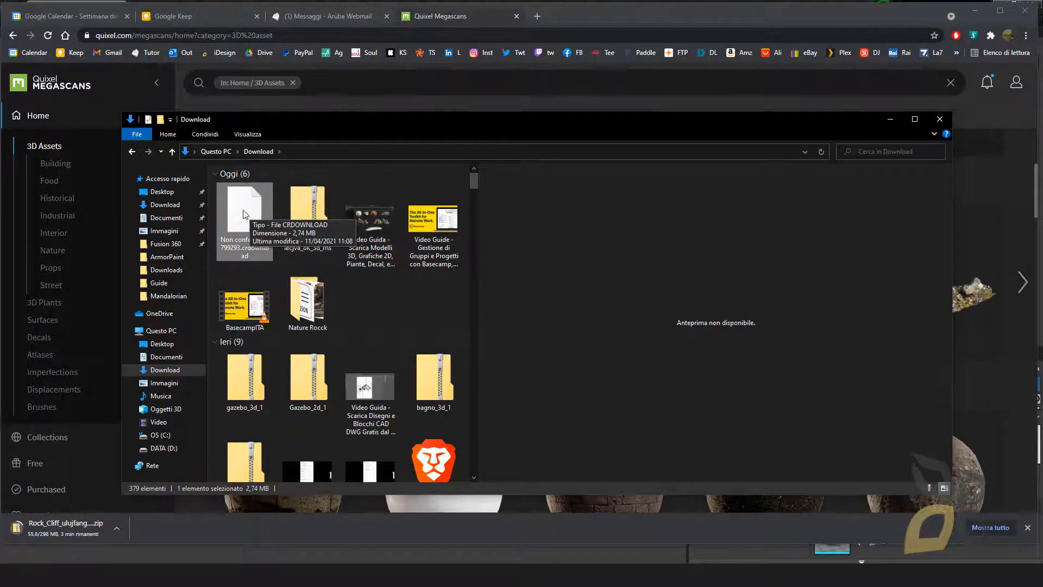
{"action": "left_click", "coordinate": [299, 216]}
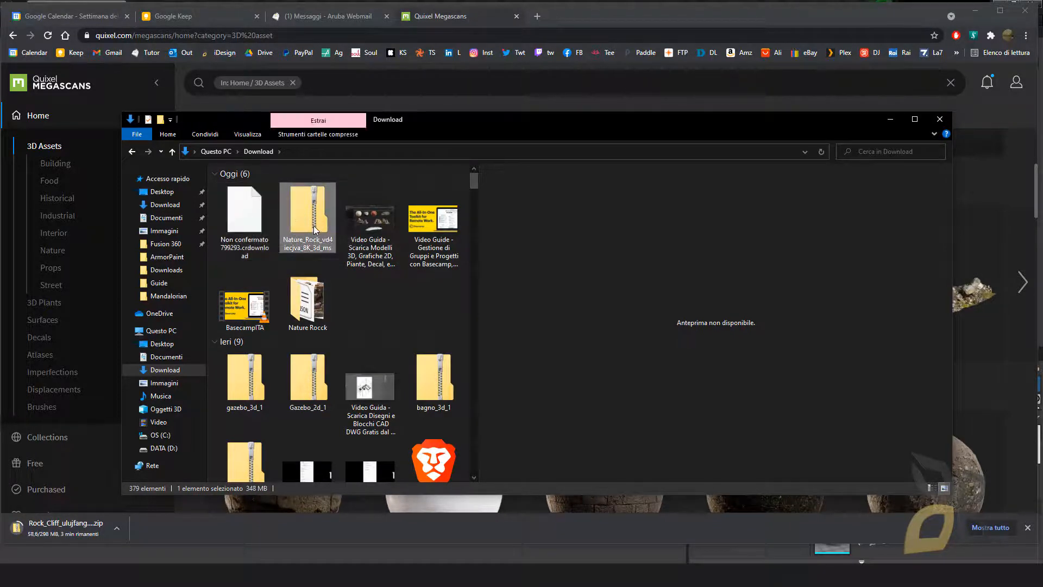
{"action": "double_click", "coordinate": [314, 226]}
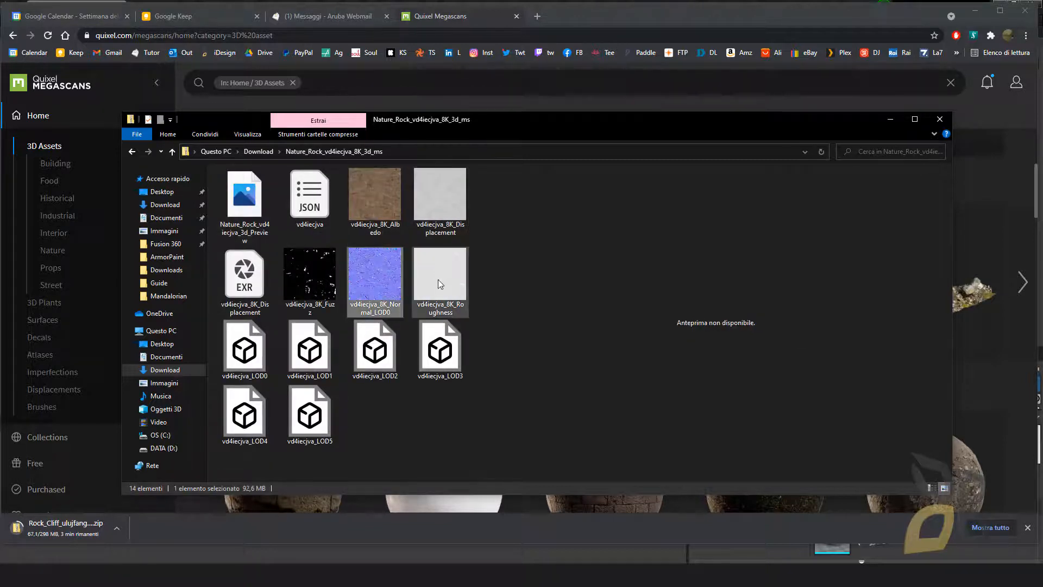
Examine the archive's vd4iecjva 3D model files from LOD0 to LOD5 and its EXR displacement map.
{"action": "left_click", "coordinate": [372, 348]}
{"action": "left_click", "coordinate": [321, 346]}
{"action": "left_click", "coordinate": [254, 343]}
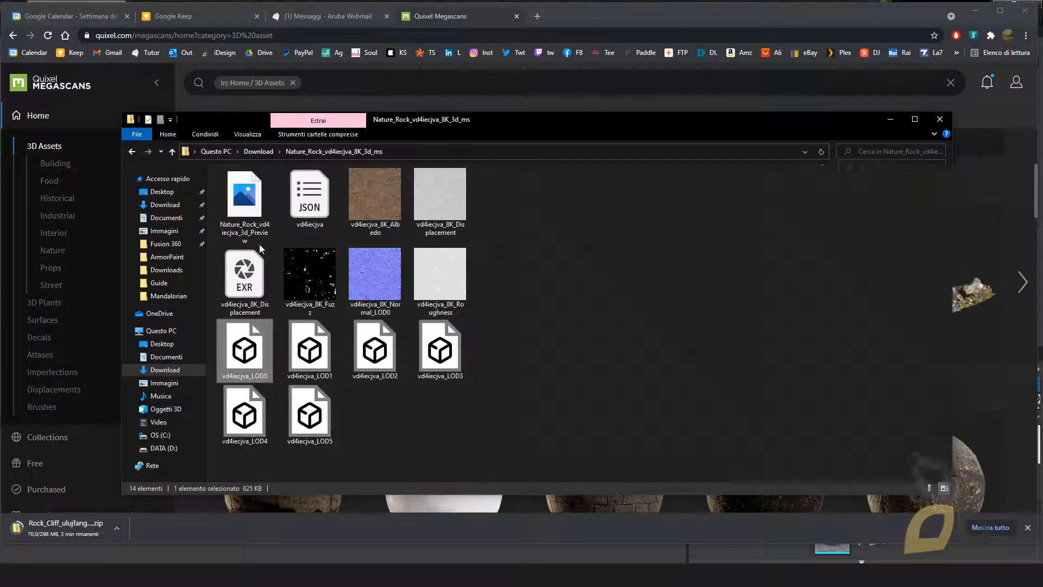
{"action": "left_click", "coordinate": [267, 276]}
{"action": "left_click", "coordinate": [384, 427]}
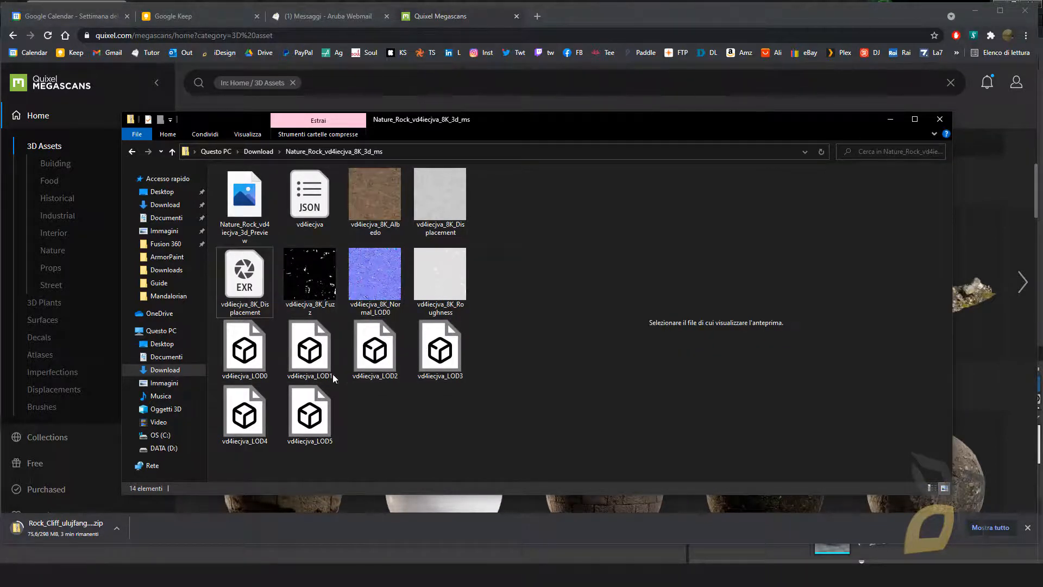
{"action": "left_click", "coordinate": [310, 416]}
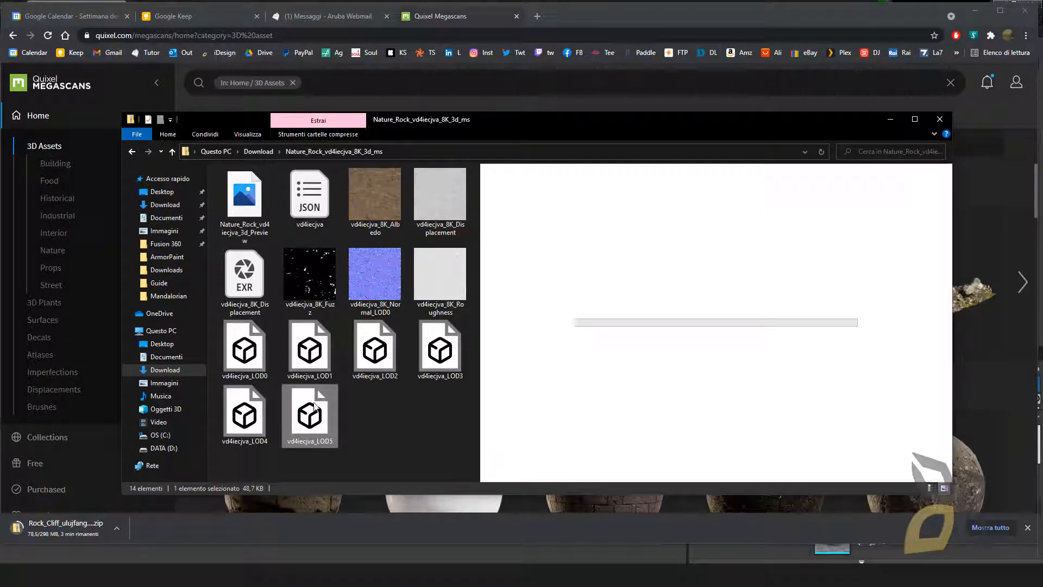
{"action": "left_click", "coordinate": [244, 350]}
{"action": "left_click", "coordinate": [310, 350]}
{"action": "left_click", "coordinate": [382, 371]}
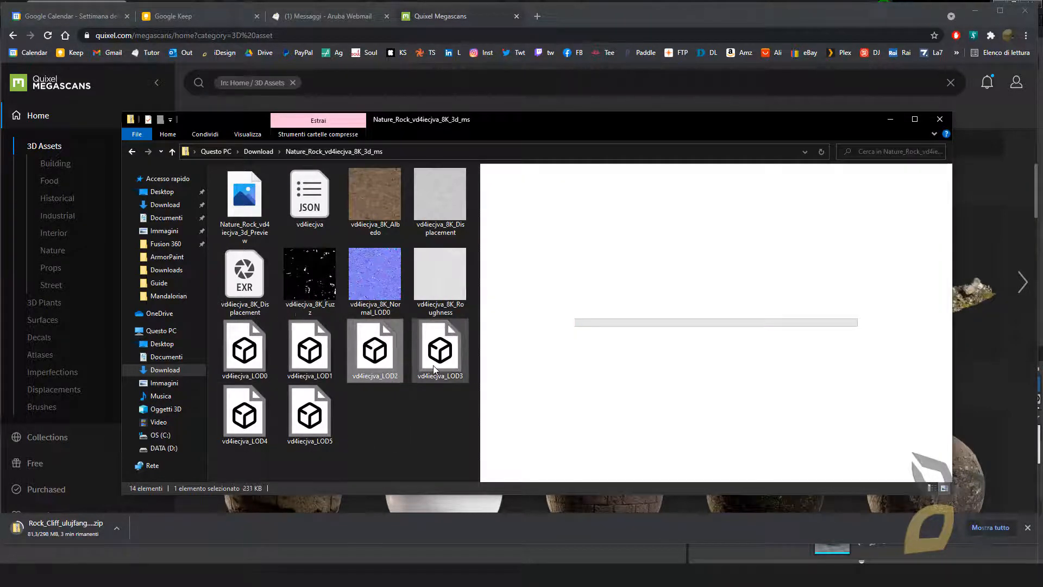
{"action": "left_click", "coordinate": [440, 353]}
{"action": "left_click", "coordinate": [261, 359]}
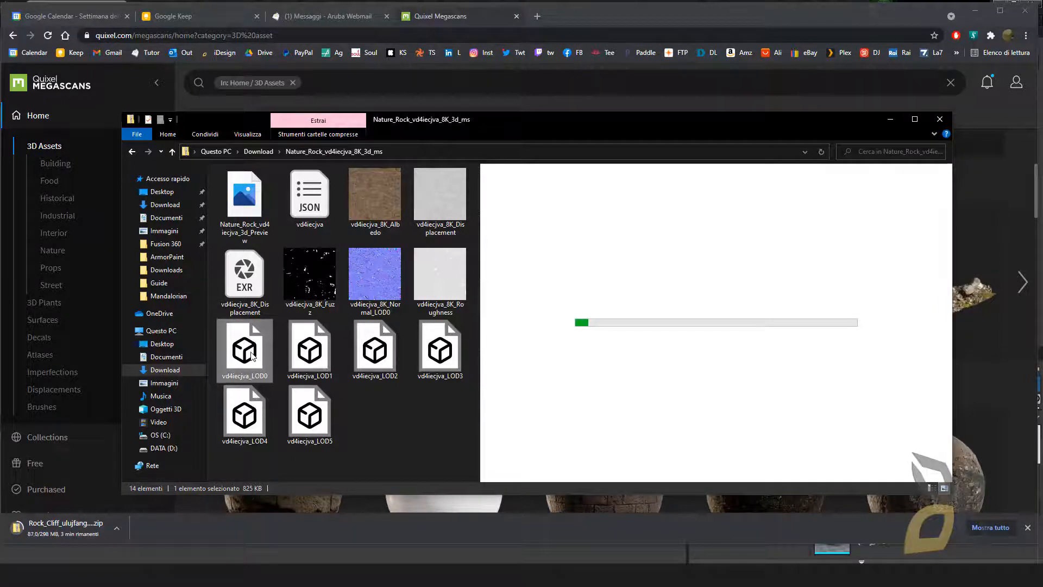
Compare the file properties of vd4iecjva_LOD0 and vd4iecjva_LOD5, closing each properties window.
{"action": "right_click", "coordinate": [252, 356]}
{"action": "left_click", "coordinate": [279, 416]}
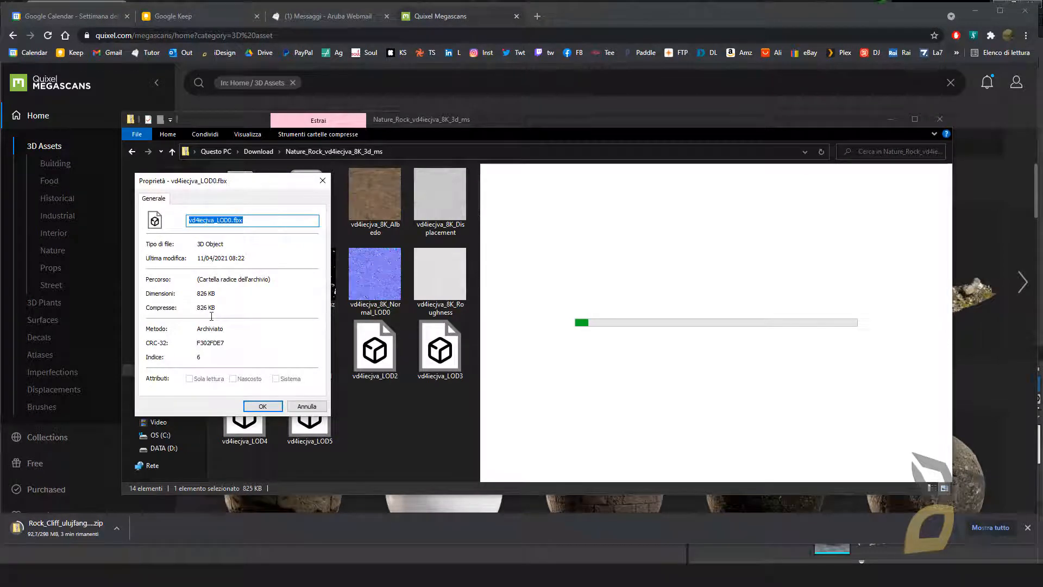
{"action": "left_click", "coordinate": [323, 180]}
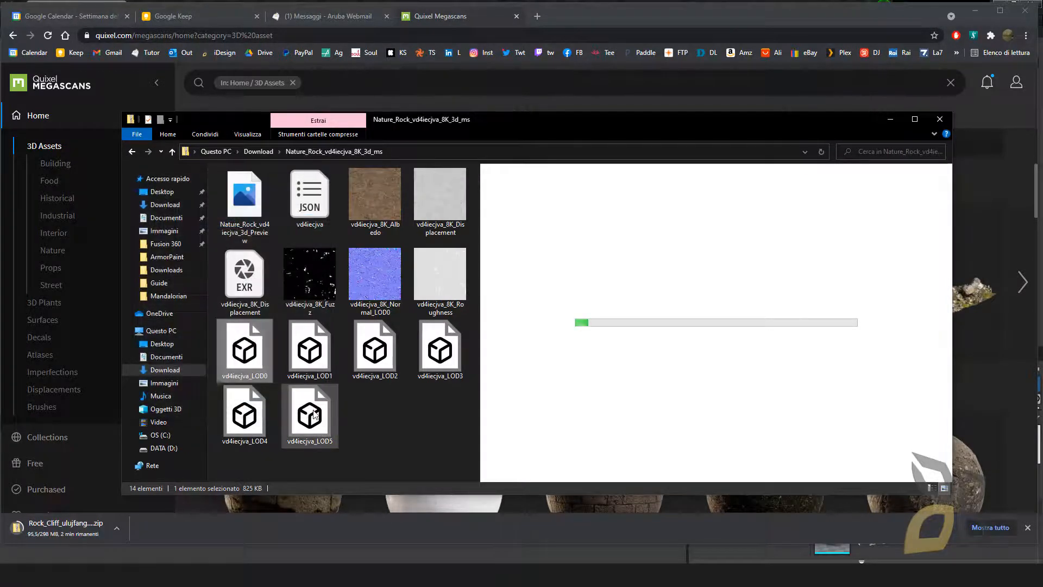
{"action": "left_click", "coordinate": [309, 414]}
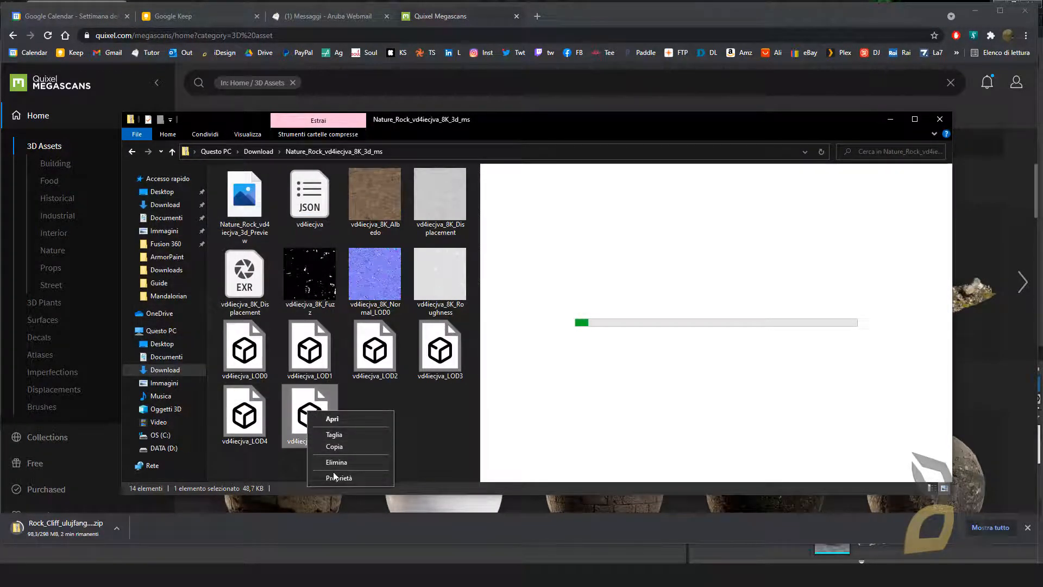
{"action": "left_click", "coordinate": [335, 481]}
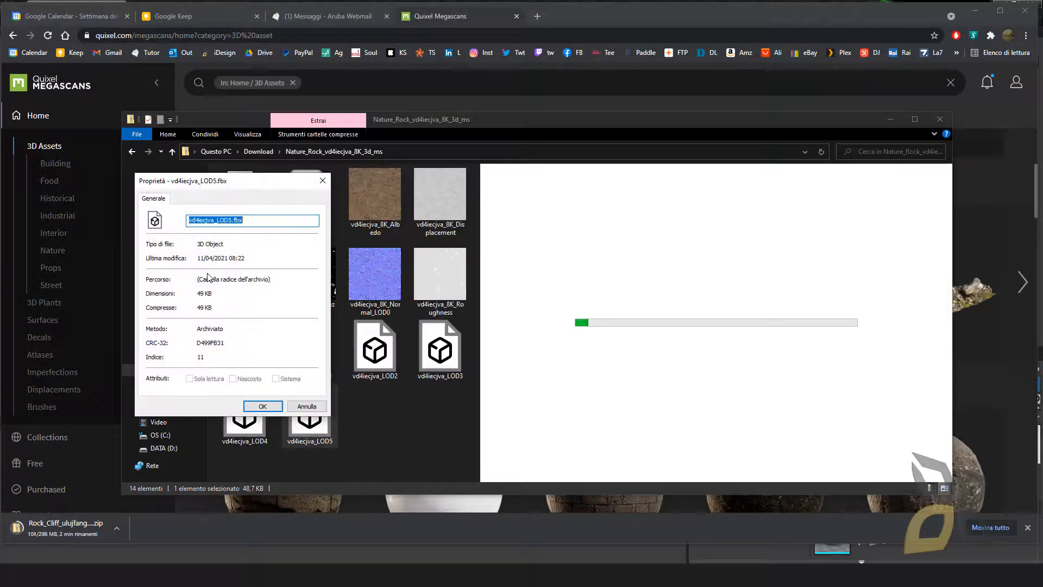
{"action": "left_click", "coordinate": [323, 180]}
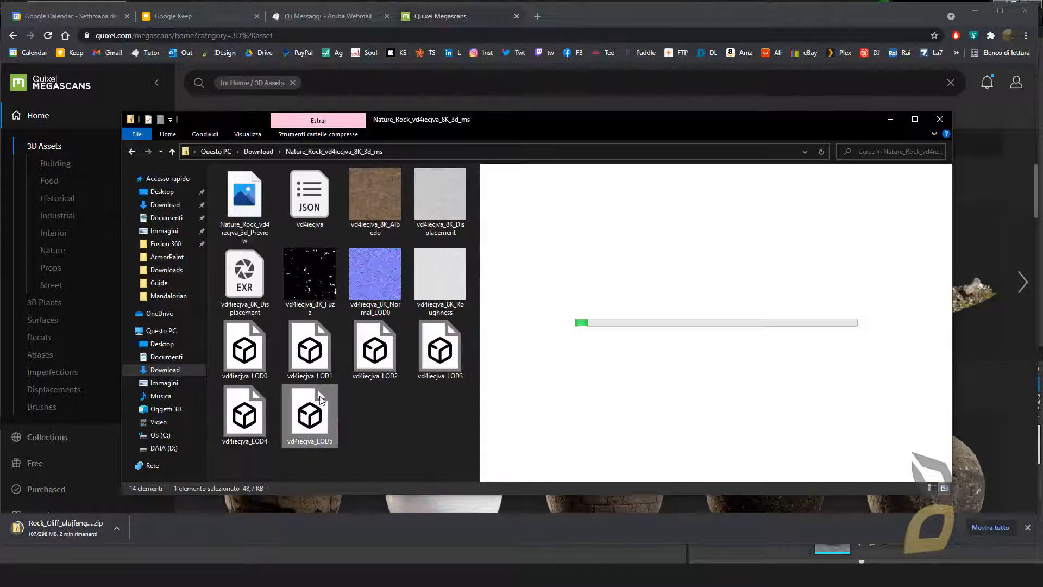
Return to the Download folder and open the extracted Nature Rocck folder.
{"action": "left_click", "coordinate": [367, 375]}
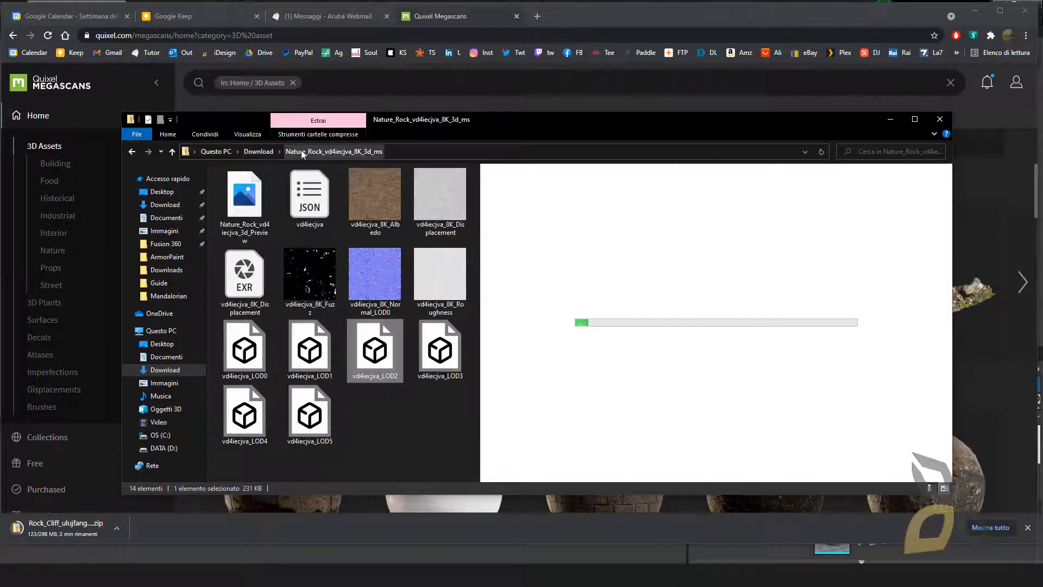
{"action": "left_click", "coordinate": [264, 151]}
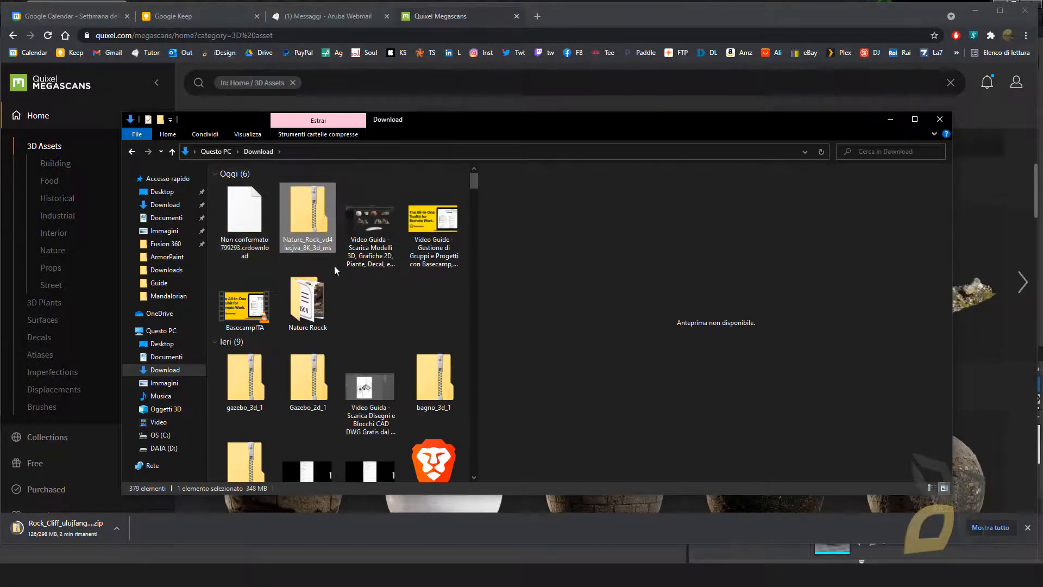
{"action": "left_click", "coordinate": [312, 314]}
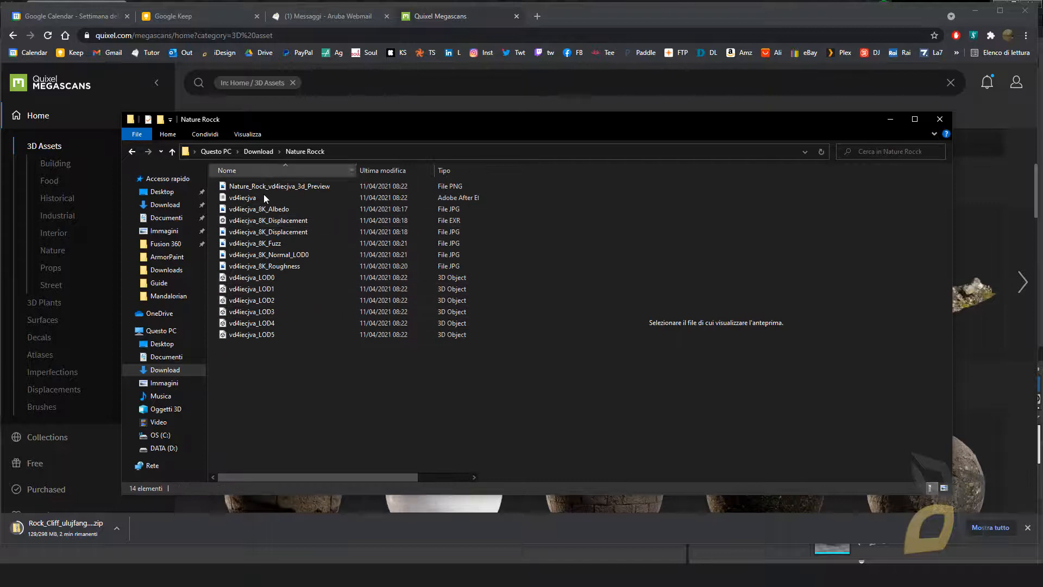
Minimize the browser and arrange the narrowed Nature Rocck folder window over the Unreal Editor, leaving the Content Browser accessible.
{"action": "left_click", "coordinate": [959, 9]}
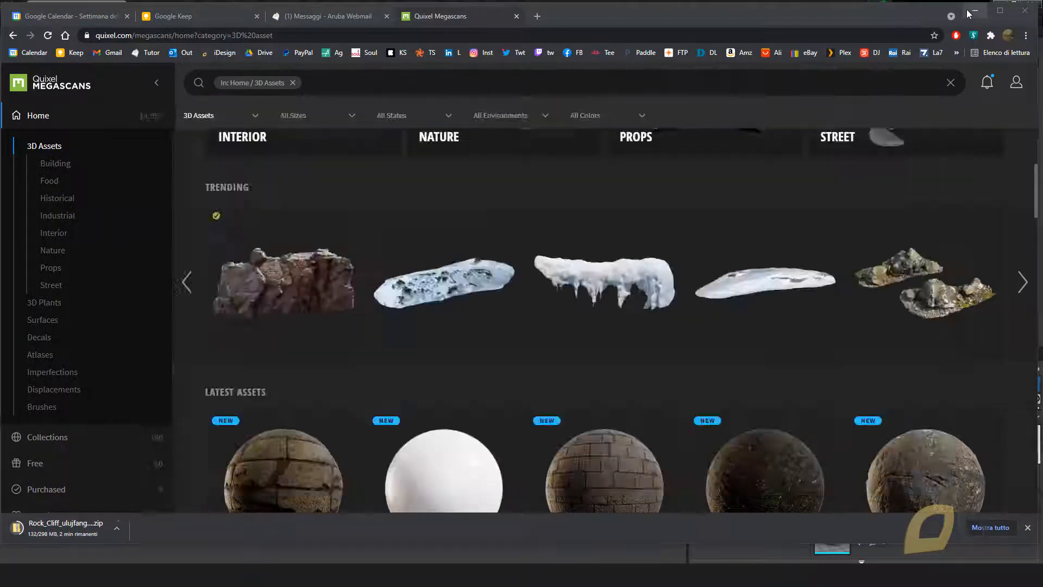
{"action": "left_click", "coordinate": [968, 11]}
{"action": "left_click_drag", "start_coordinate": [632, 175], "coordinate": [757, 92]}
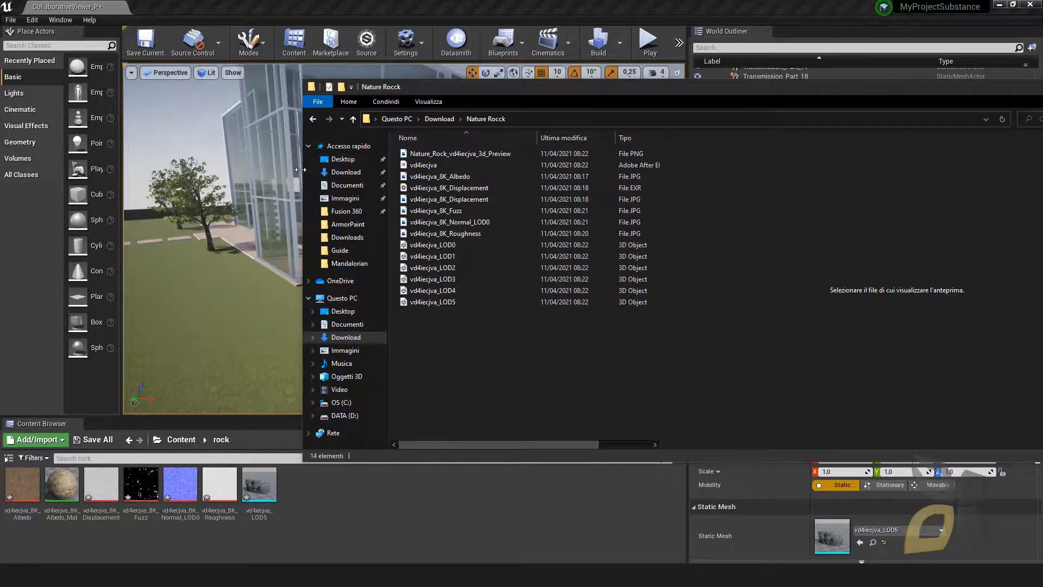
{"action": "left_click_drag", "start_coordinate": [303, 261], "coordinate": [527, 261]}
Import vd4iecjva_LOD3 from the Nature Rocck folder into Content/rock with the default FBX options, and dismiss the Message Log.
{"action": "left_click", "coordinate": [654, 282]}
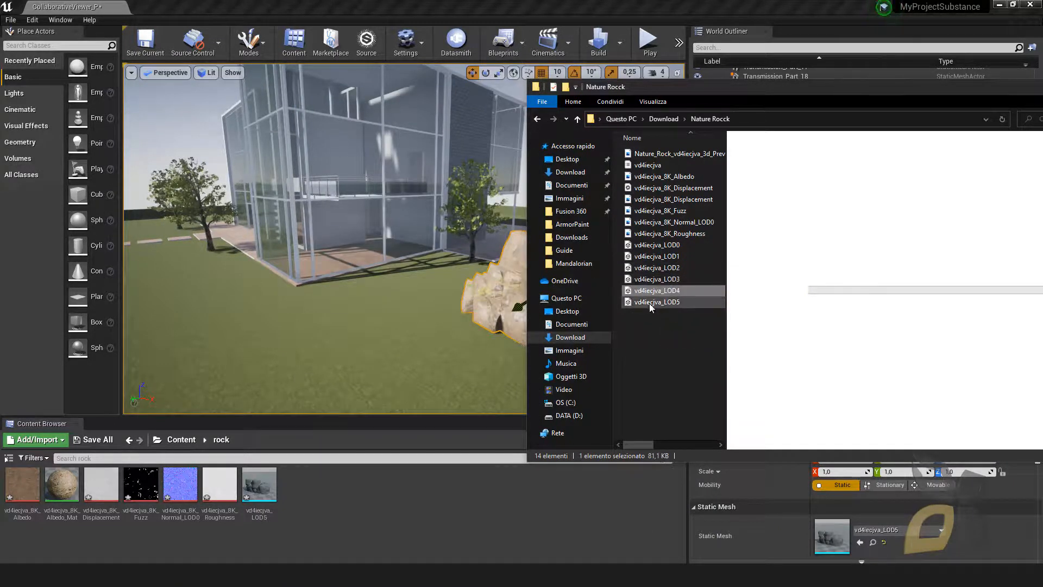
{"action": "left_click_drag", "start_coordinate": [642, 280], "coordinate": [419, 278]}
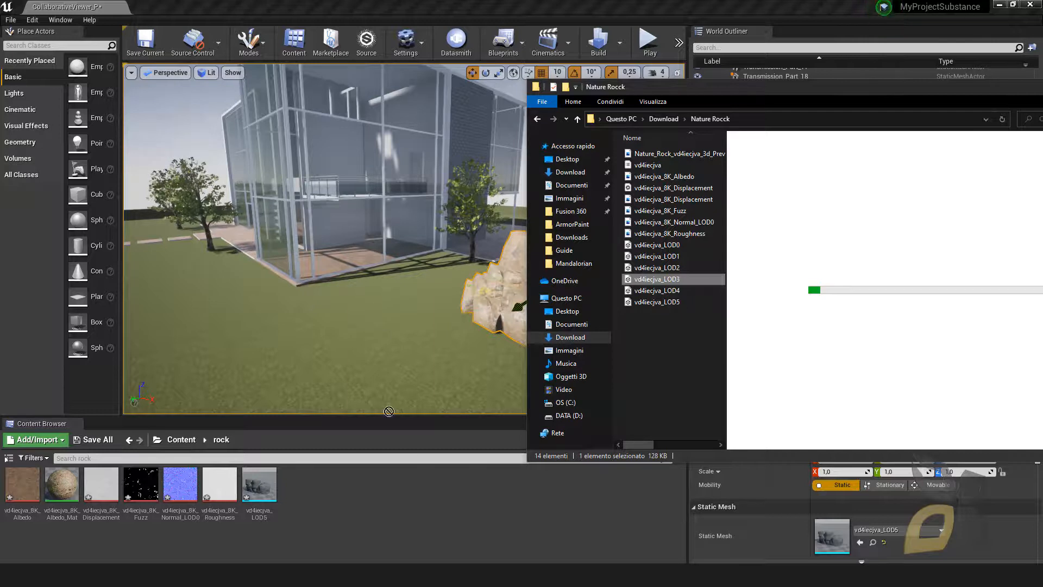
{"action": "left_click_drag", "start_coordinate": [389, 412], "coordinate": [344, 494]}
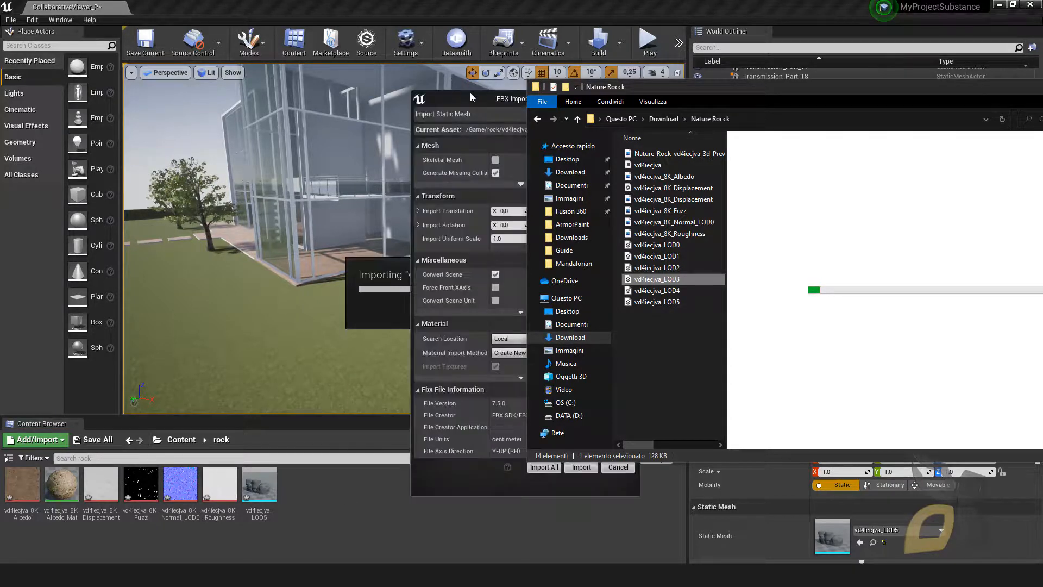
{"action": "left_click", "coordinate": [474, 94]}
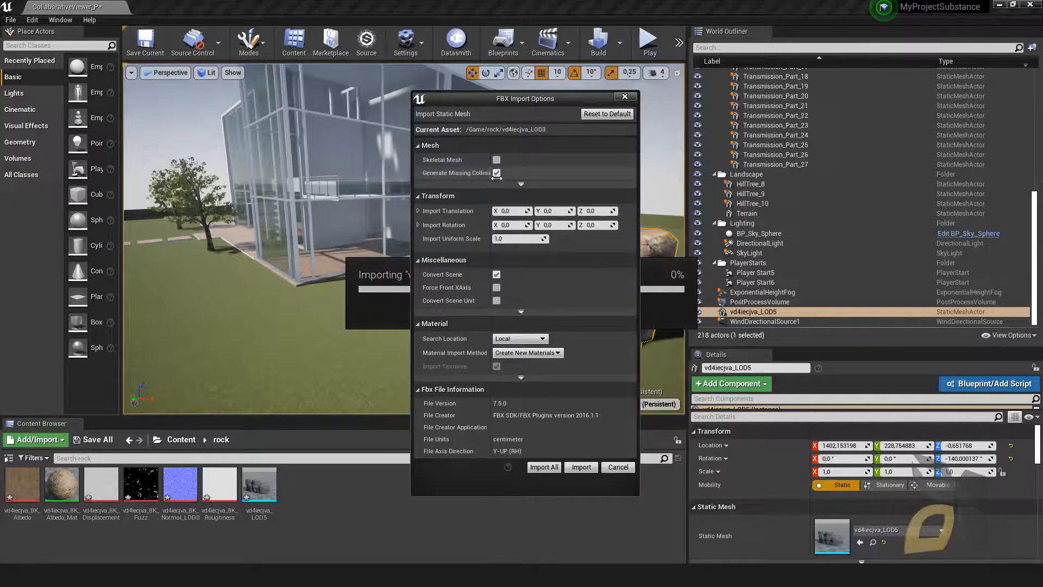
{"action": "left_click_drag", "start_coordinate": [491, 173], "coordinate": [519, 172]}
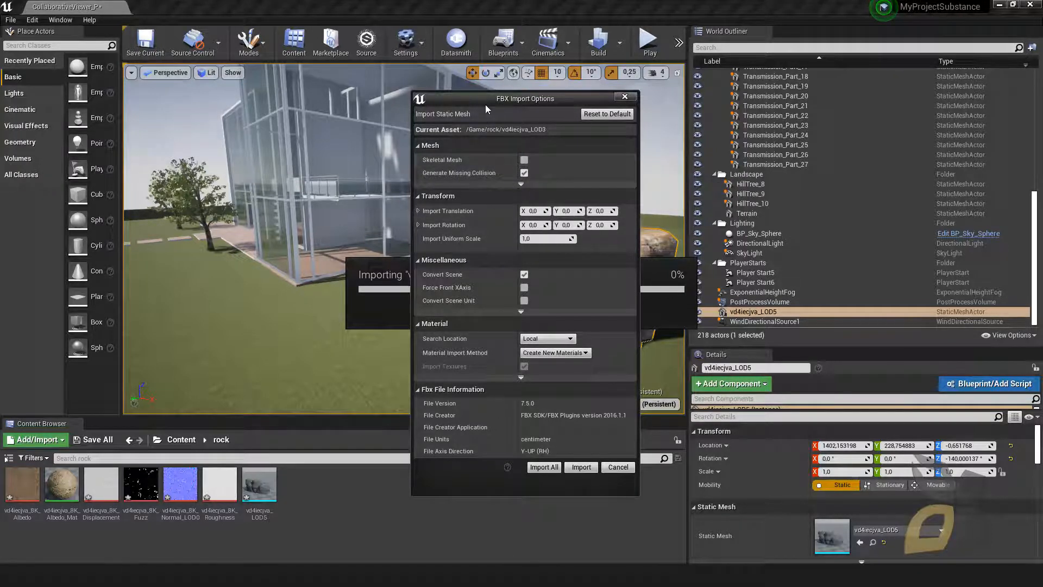
{"action": "left_click", "coordinate": [582, 468]}
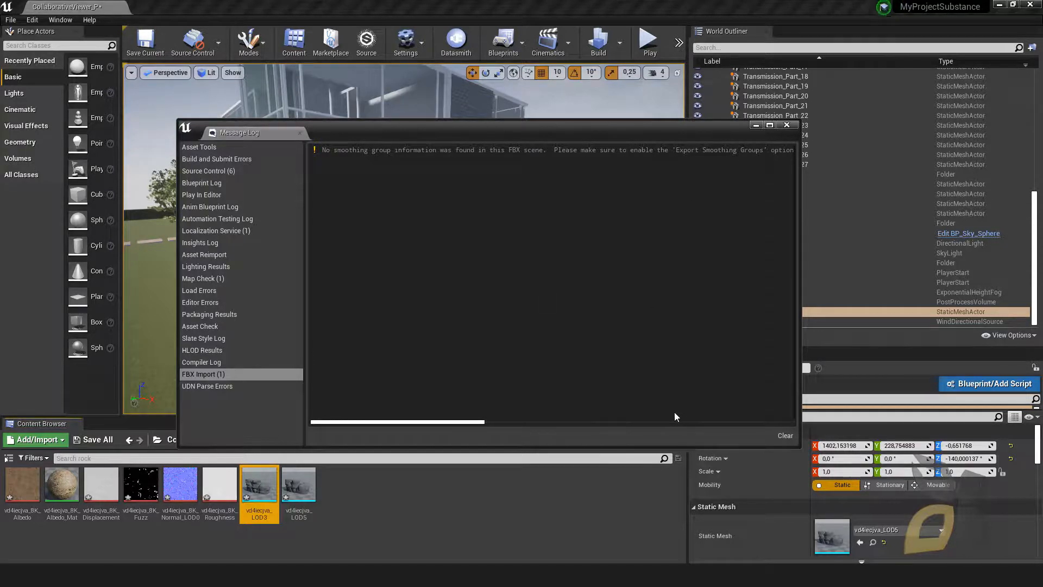
{"action": "left_click", "coordinate": [786, 124]}
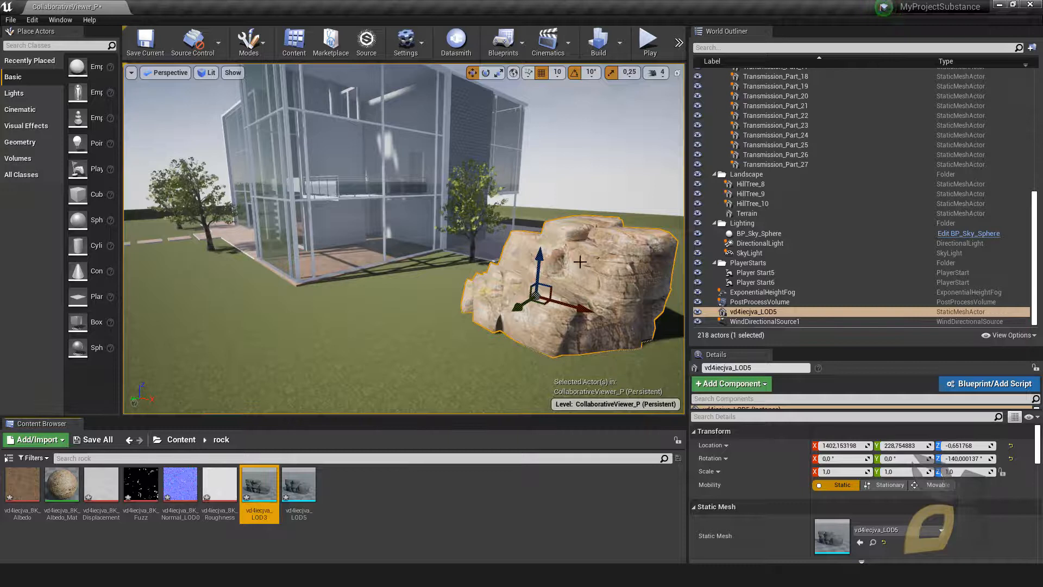
Place the vd4iecjva_LOD3 mesh on the grass beside the LOD5 rock and compare the two models.
{"action": "left_click_drag", "start_coordinate": [260, 483], "coordinate": [353, 315]}
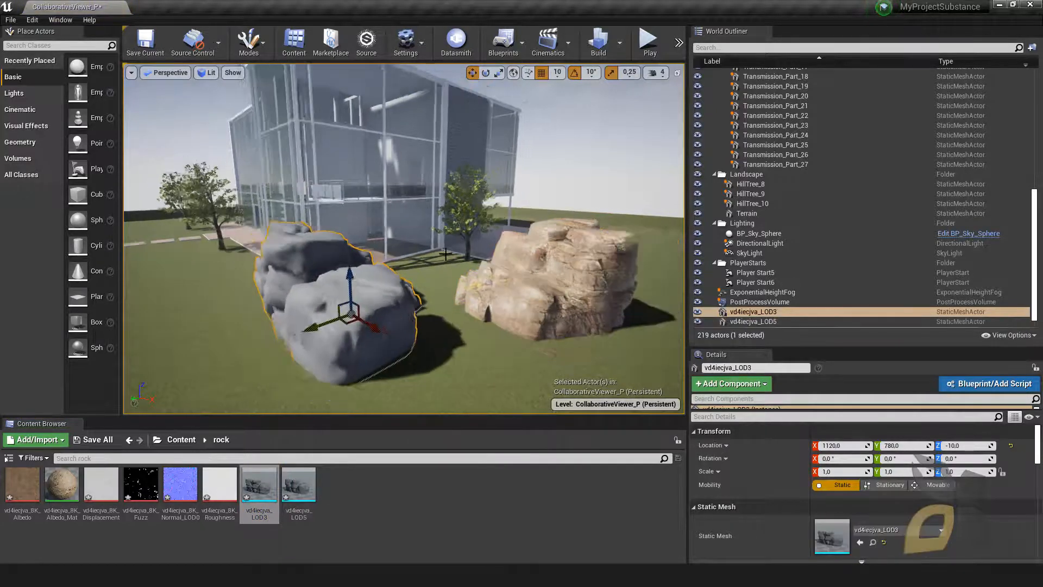
{"action": "scroll", "coordinate": [445, 255], "scroll_direction": "down", "scroll_amount": 2}
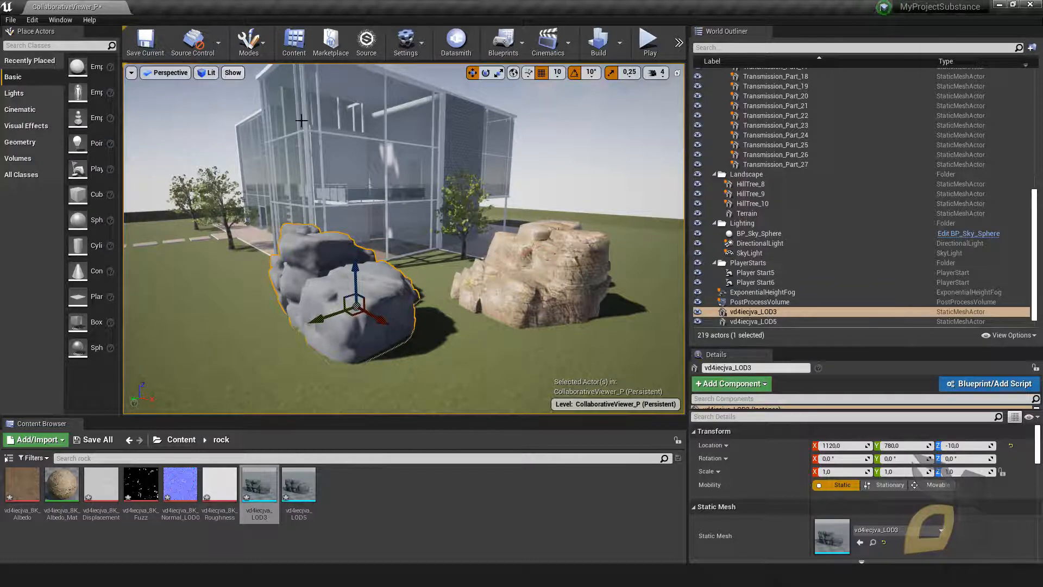
{"action": "left_click", "coordinate": [508, 251]}
{"action": "left_click", "coordinate": [356, 291]}
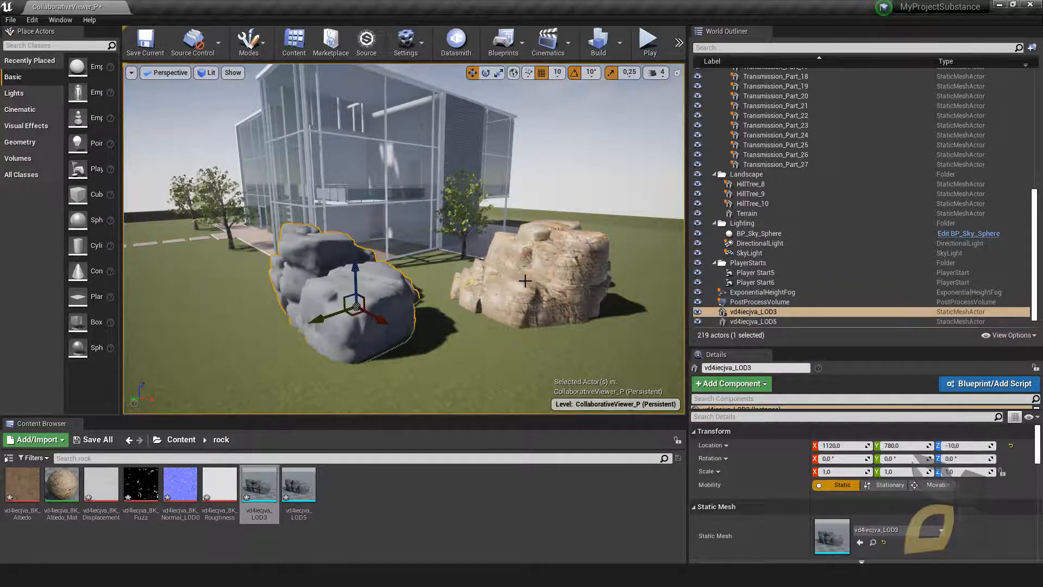
{"action": "left_click", "coordinate": [511, 237]}
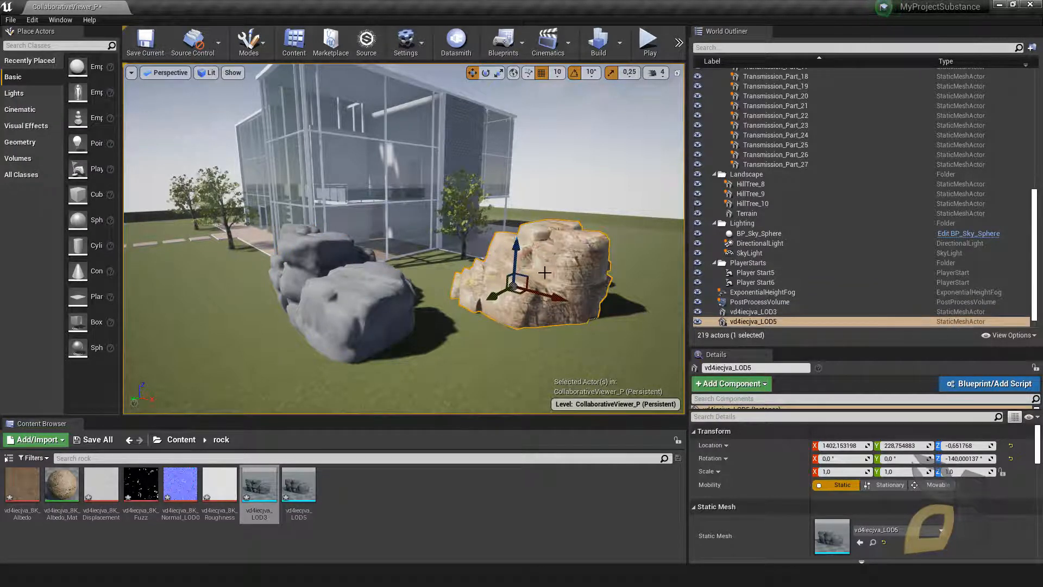
Rotate the vd4iecjva_LOD3 rock 180° about its vertical axis.
{"action": "left_click", "coordinate": [371, 286]}
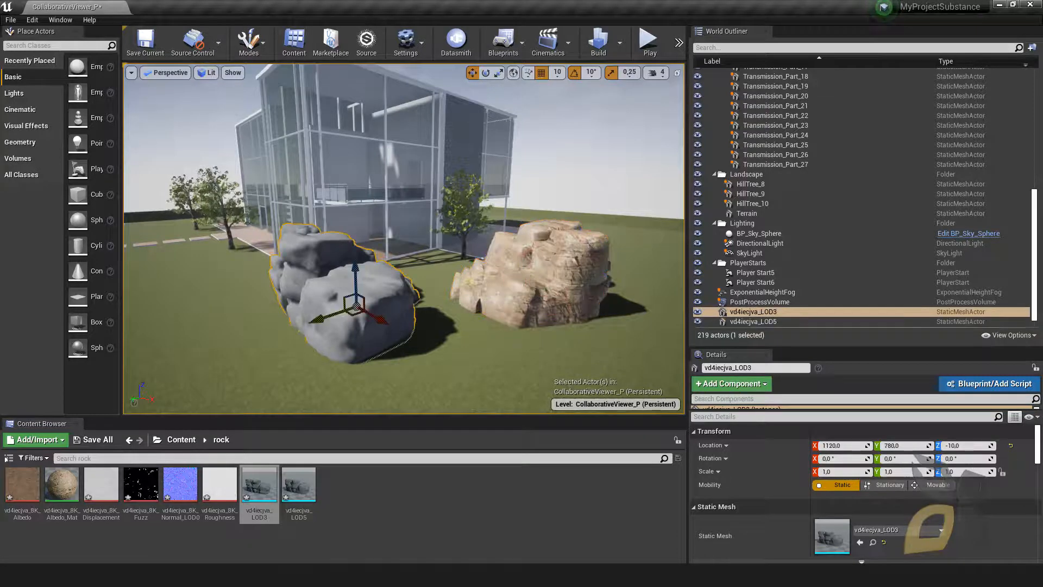
{"action": "middle_click_drag", "start_coordinate": [326, 277], "coordinate": [294, 281]}
{"action": "key", "text": "e"}
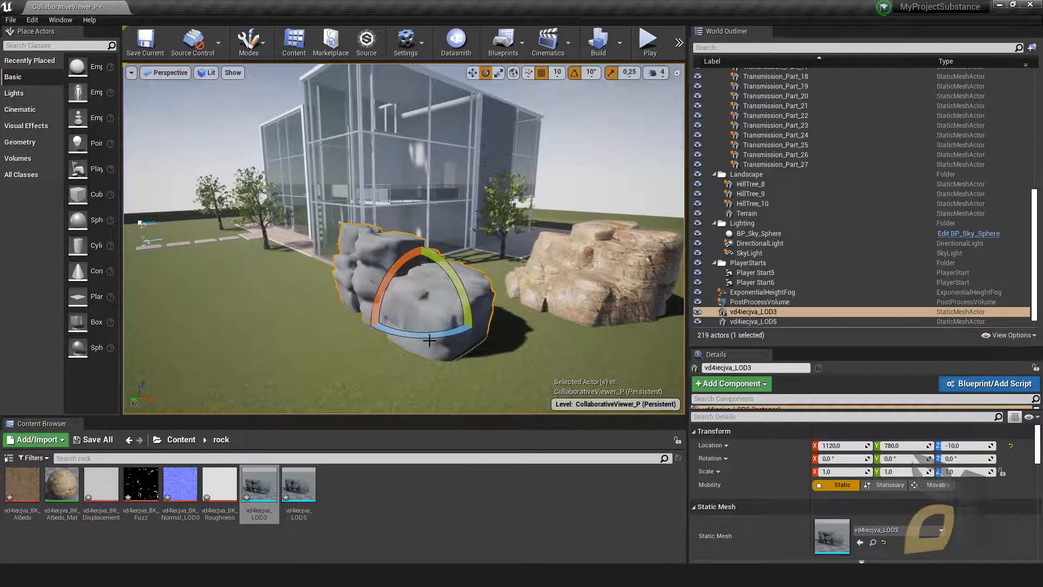
{"action": "left_click_drag", "start_coordinate": [418, 321], "coordinate": [376, 326]}
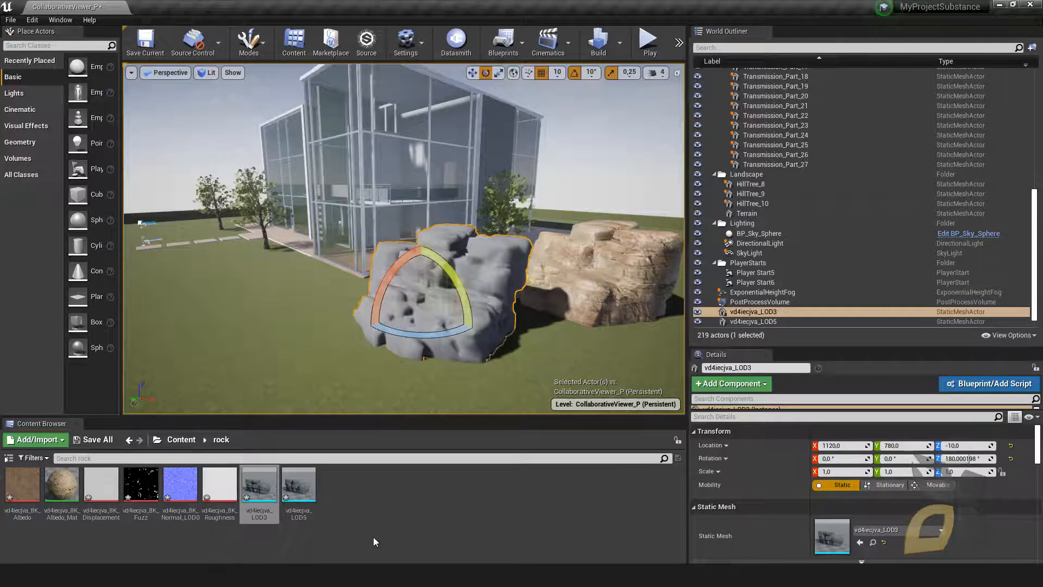
Bring back the Nature Rocck folder window and preview the vd4iecjva_8K_Albedo texture file.
{"action": "left_click", "coordinate": [423, 529]}
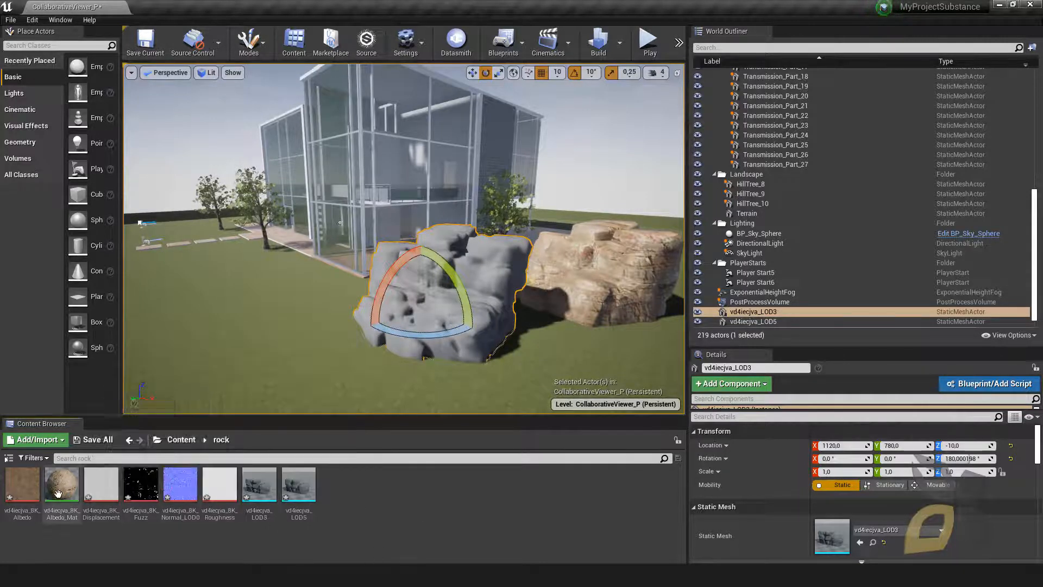
{"action": "left_click", "coordinate": [23, 486]}
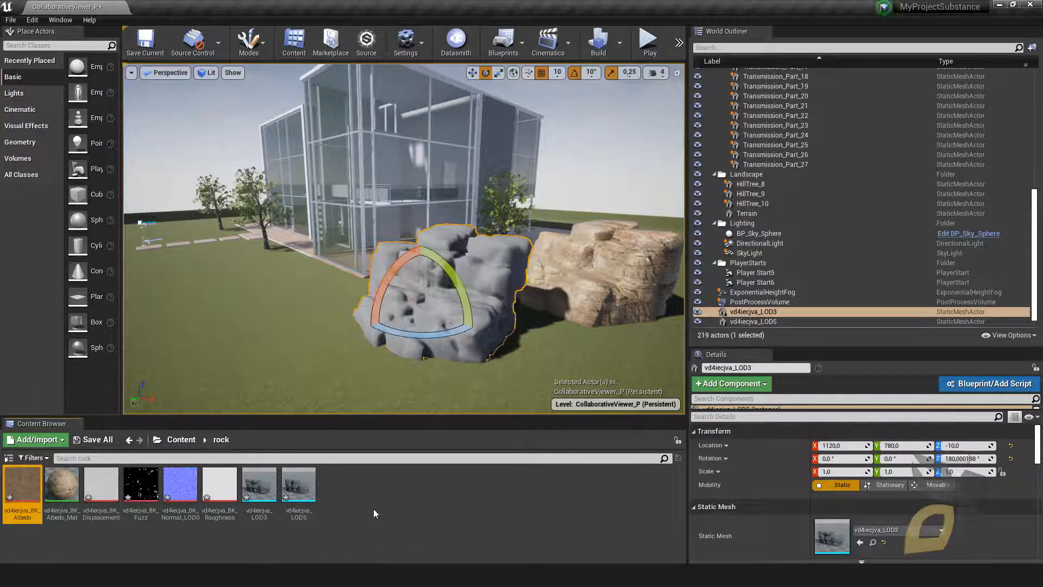
{"action": "key", "text": "super"}
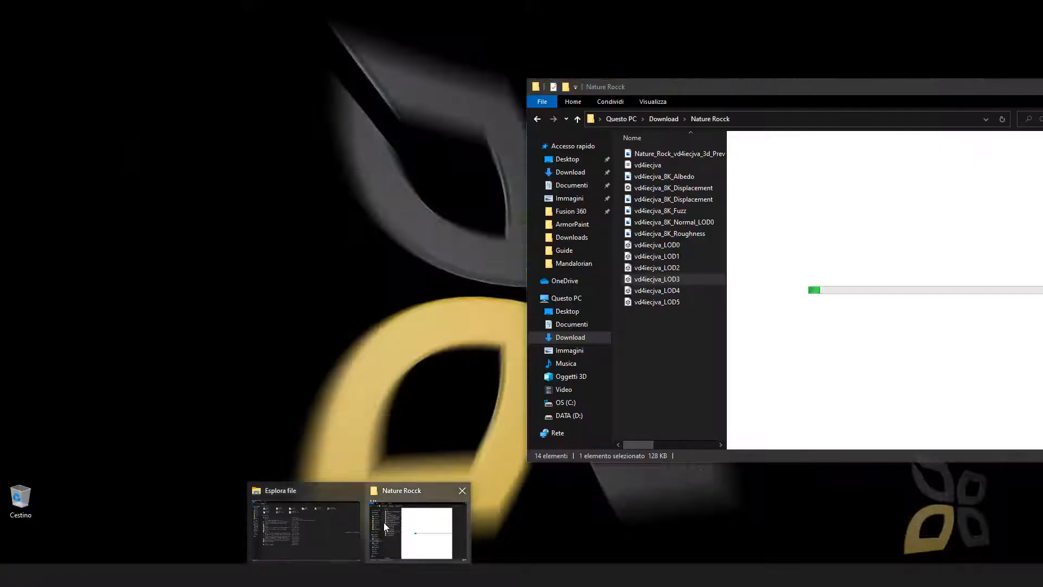
{"action": "left_click", "coordinate": [384, 523]}
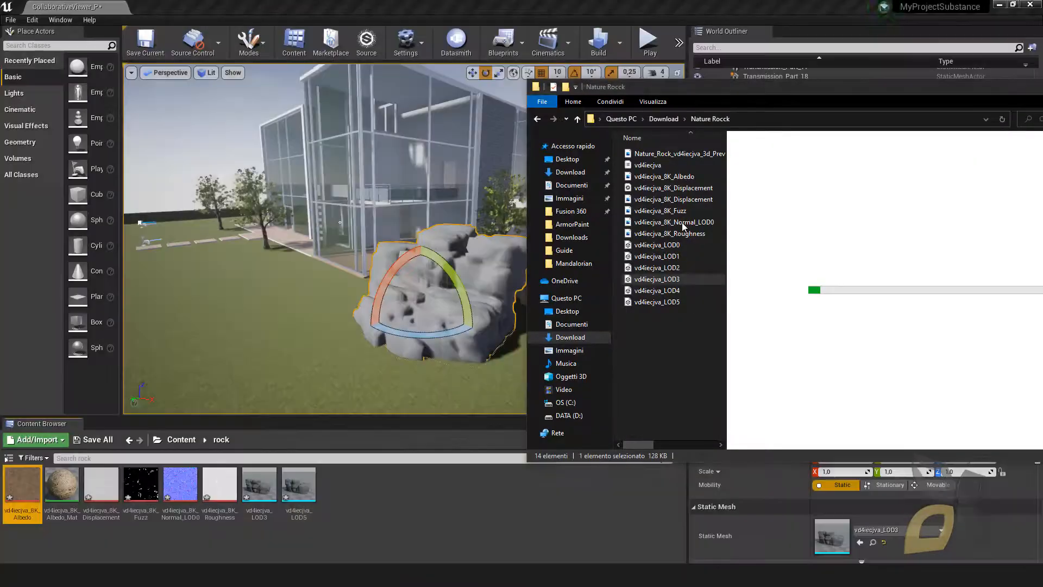
{"action": "left_click", "coordinate": [659, 155]}
{"action": "left_click", "coordinate": [661, 188]}
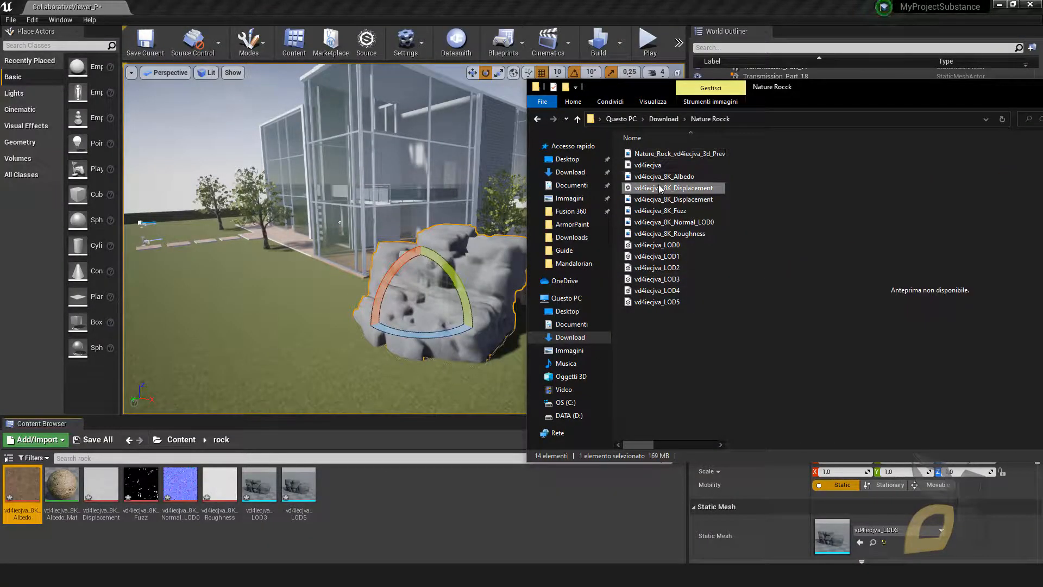
{"action": "left_click", "coordinate": [674, 177]}
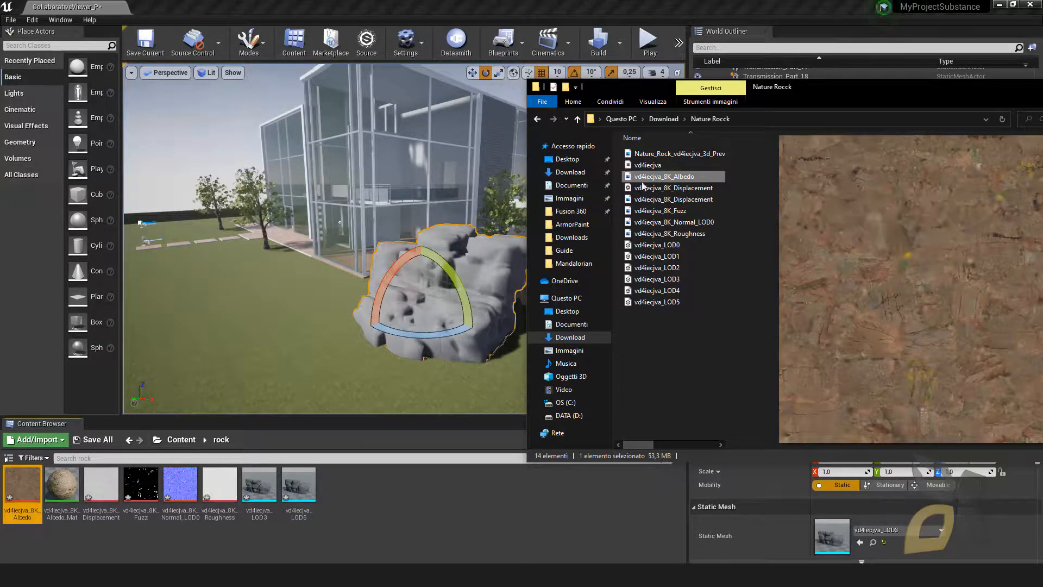
Apply the albedo material vd4iecjva_8K_Albedo_Mat to the untextured LOD3 rock in the scene.
{"action": "left_click_drag", "start_coordinate": [360, 509], "coordinate": [18, 469]}
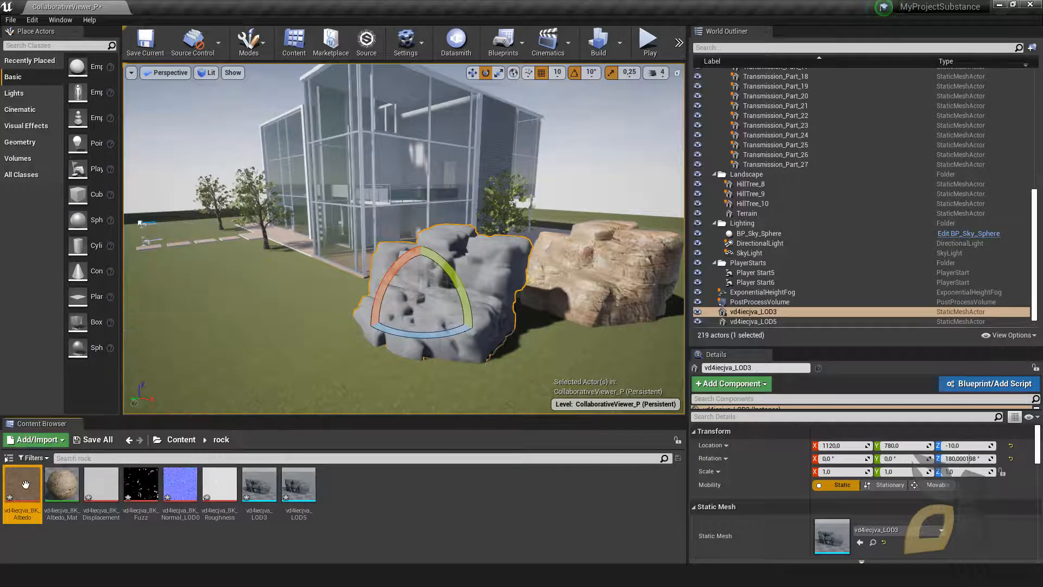
{"action": "left_click", "coordinate": [219, 483]}
{"action": "left_click", "coordinate": [140, 484]}
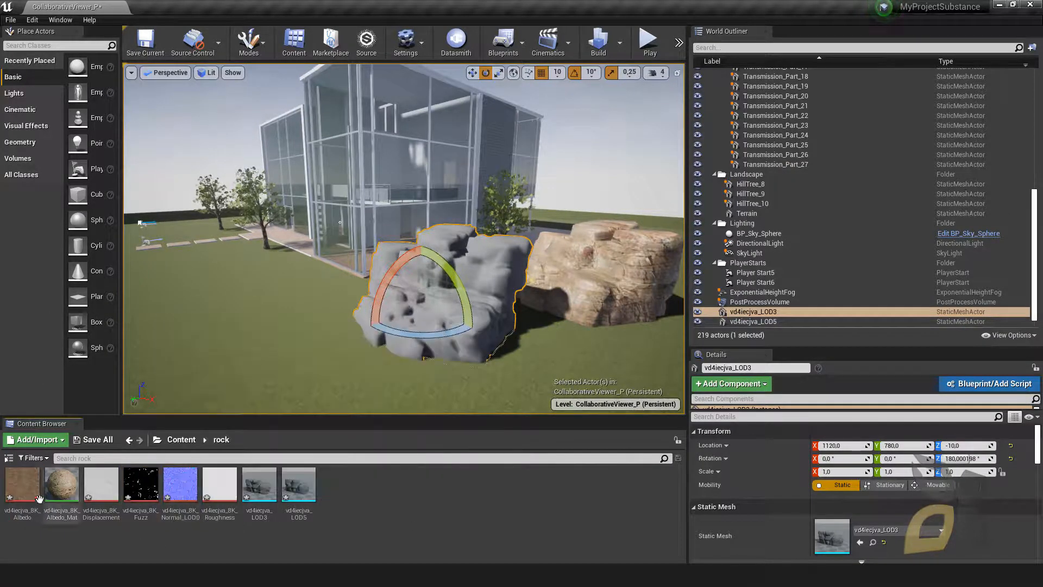
{"action": "left_click_drag", "start_coordinate": [22, 484], "coordinate": [481, 255]}
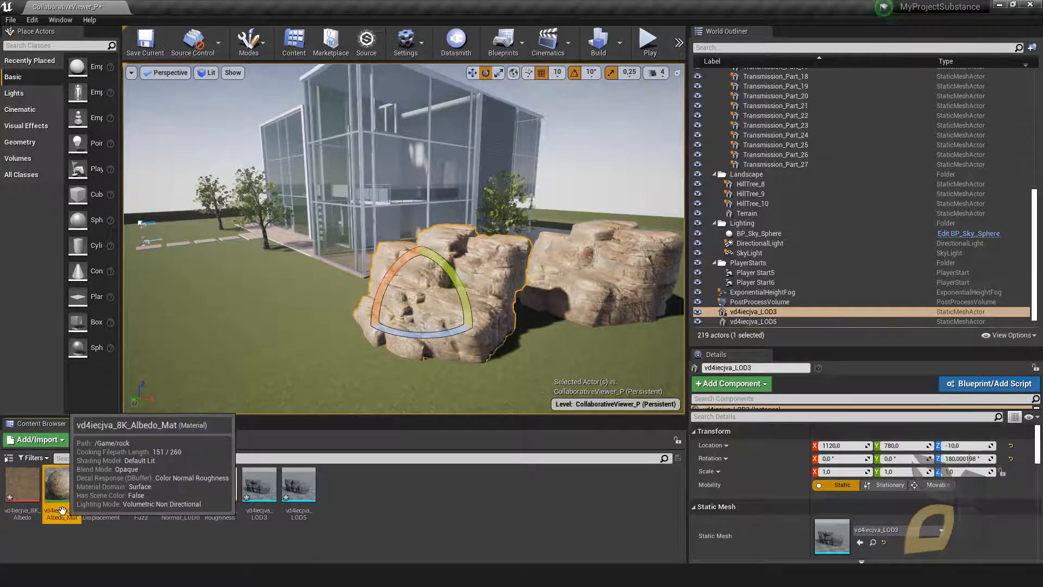
Open vd4iecjva_8K_Albedo_Mat for editing, add the vd4iecjva_8K_Roughness texture and connect its RGB output to the Roughness input.
{"action": "left_click", "coordinate": [62, 483]}
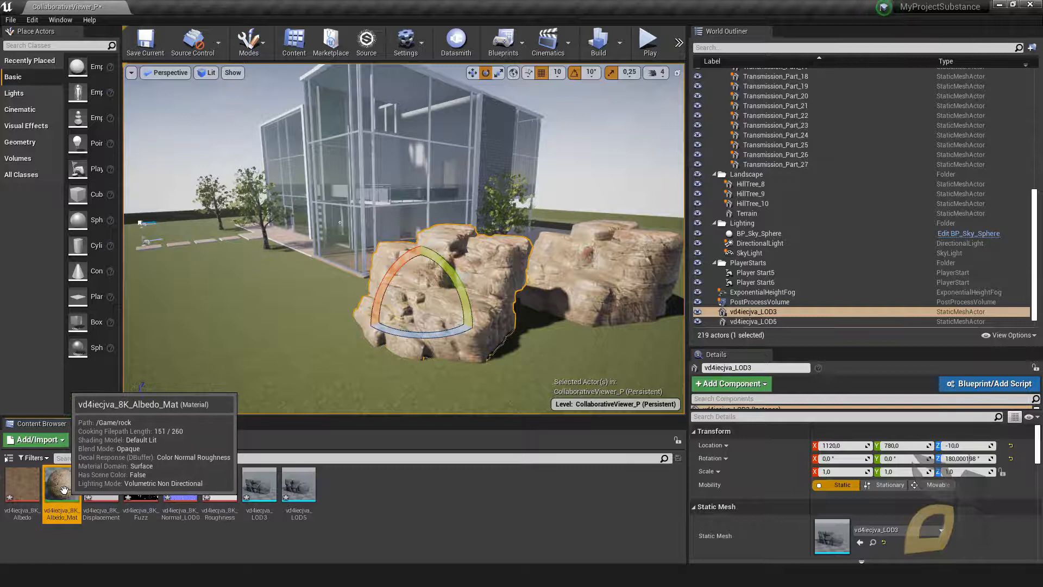
{"action": "double_click", "coordinate": [64, 490]}
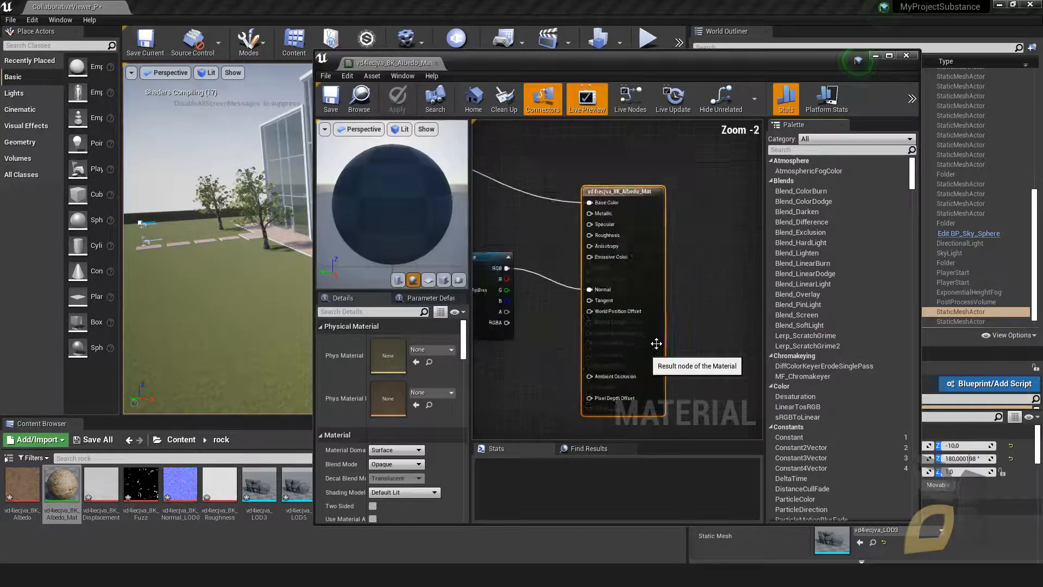
{"action": "scroll", "coordinate": [657, 344], "scroll_direction": "down", "scroll_amount": 2}
{"action": "scroll", "coordinate": [521, 345], "scroll_direction": "up", "scroll_amount": 1}
{"action": "left_click_drag", "start_coordinate": [540, 261], "coordinate": [525, 297]}
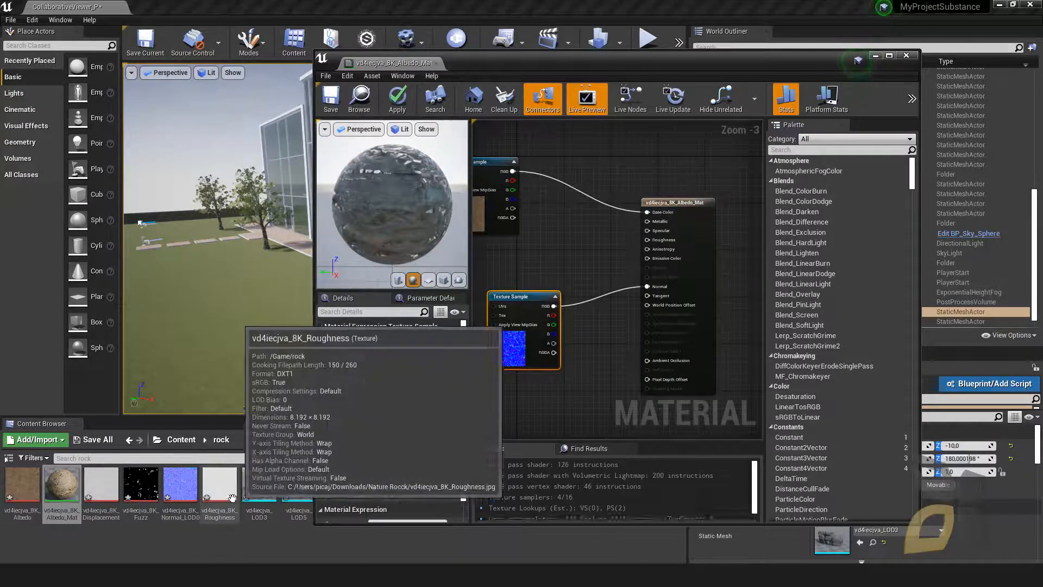
{"action": "left_click_drag", "start_coordinate": [232, 498], "coordinate": [655, 243]}
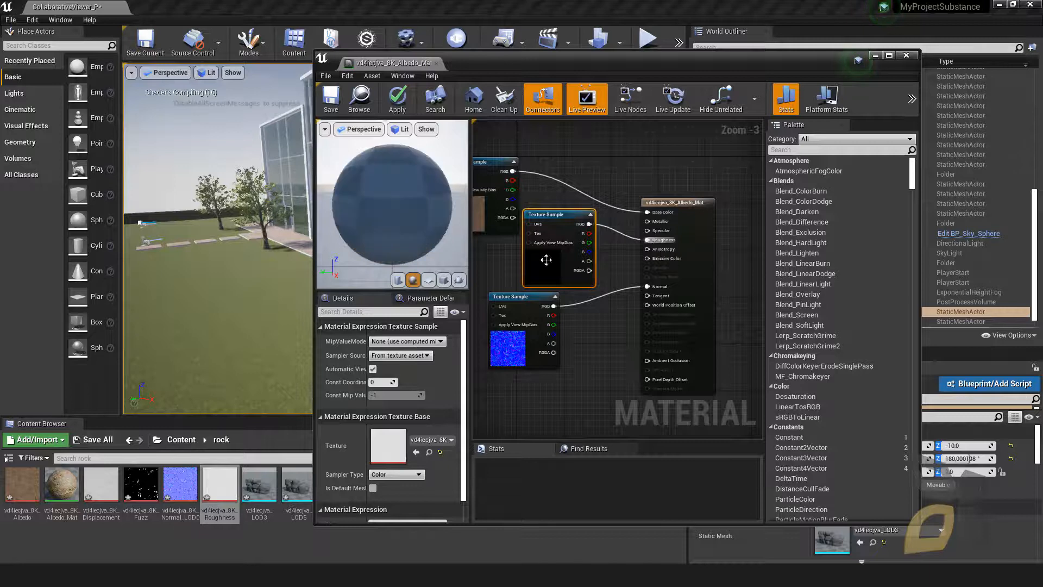
Line up the albedo, roughness and normal Texture Sample nodes in a column, then apply the material changes and close its editor.
{"action": "left_click_drag", "start_coordinate": [479, 158], "coordinate": [531, 131]}
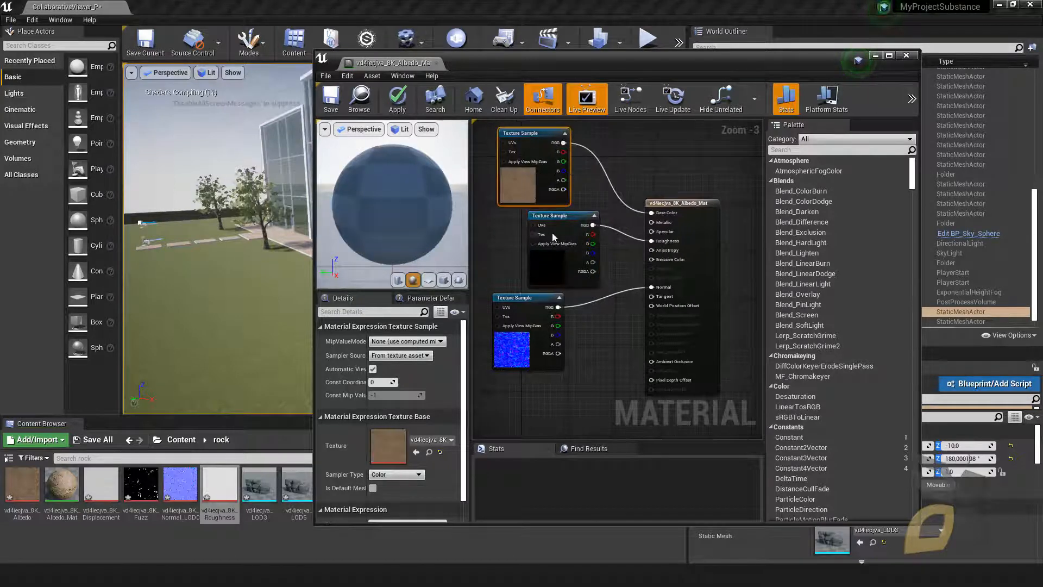
{"action": "left_click_drag", "start_coordinate": [558, 214], "coordinate": [536, 226]}
{"action": "left_click_drag", "start_coordinate": [517, 289], "coordinate": [520, 320]}
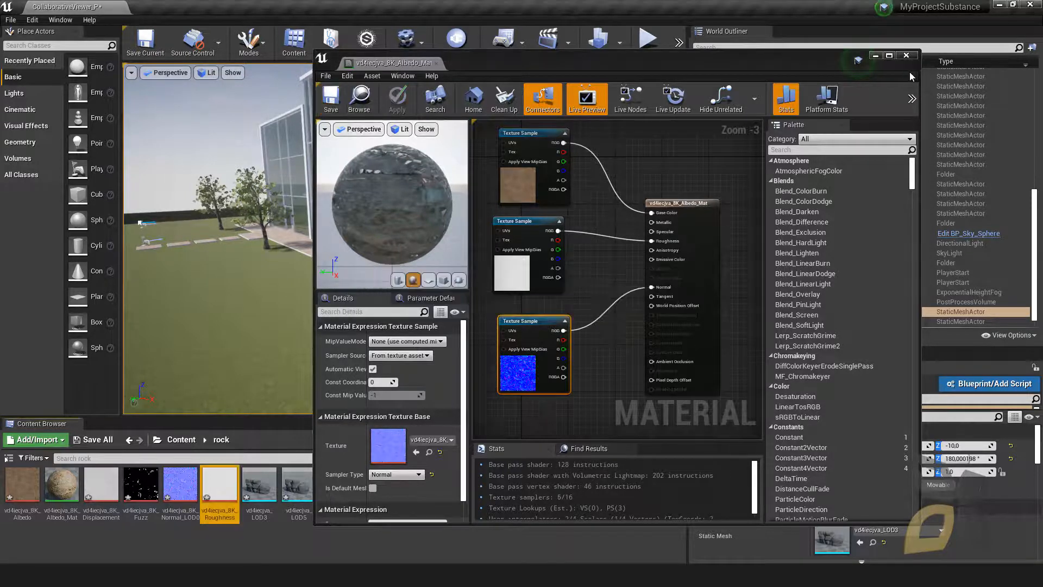
{"action": "left_click", "coordinate": [906, 55]}
Inspect the textured LOD3 and LOD5 rocks side by side from different angles in the scene.
{"action": "right_click_drag", "start_coordinate": [305, 312], "coordinate": [368, 316]}
{"action": "key", "text": "super"}
{"action": "key", "text": "super"}
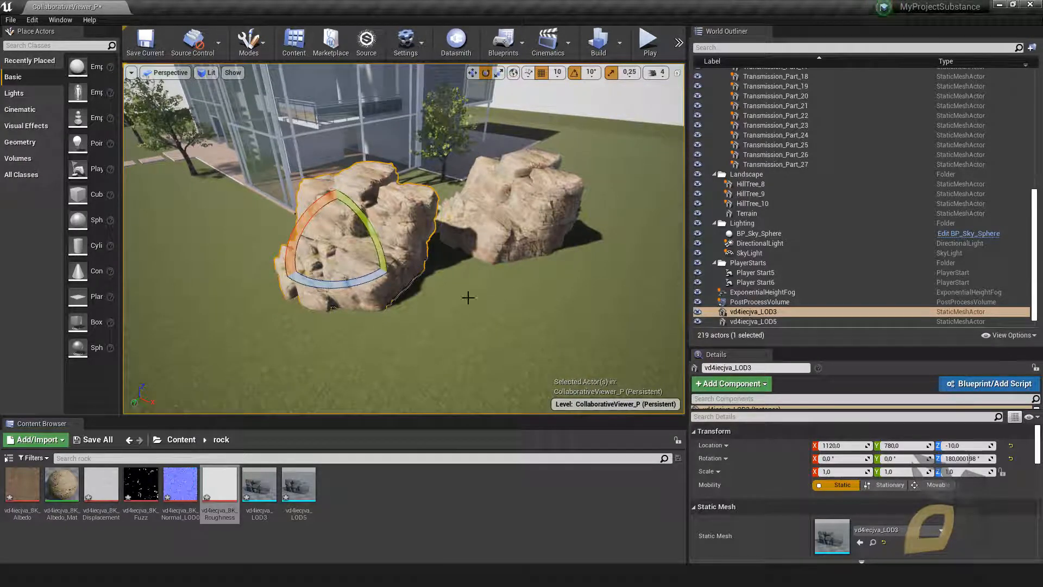
{"action": "right_click_drag", "start_coordinate": [514, 256], "coordinate": [489, 215]}
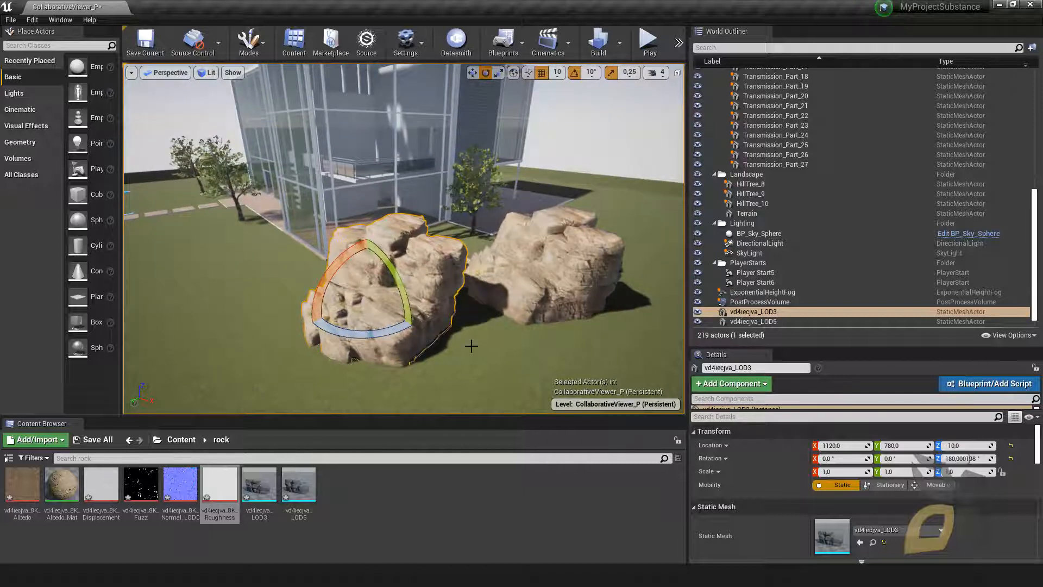